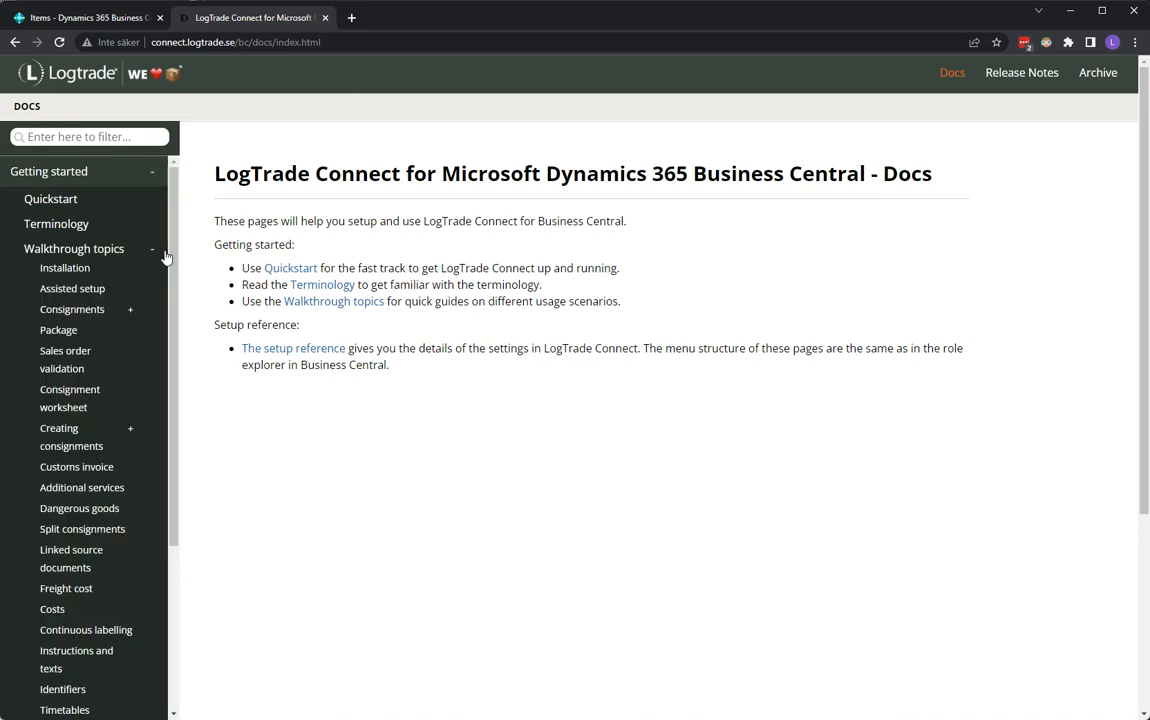
- Open the Dangerous goods walkthrough topic in the LogTrade docs and read its Settings links and Workflow steps
left_click(63, 509)
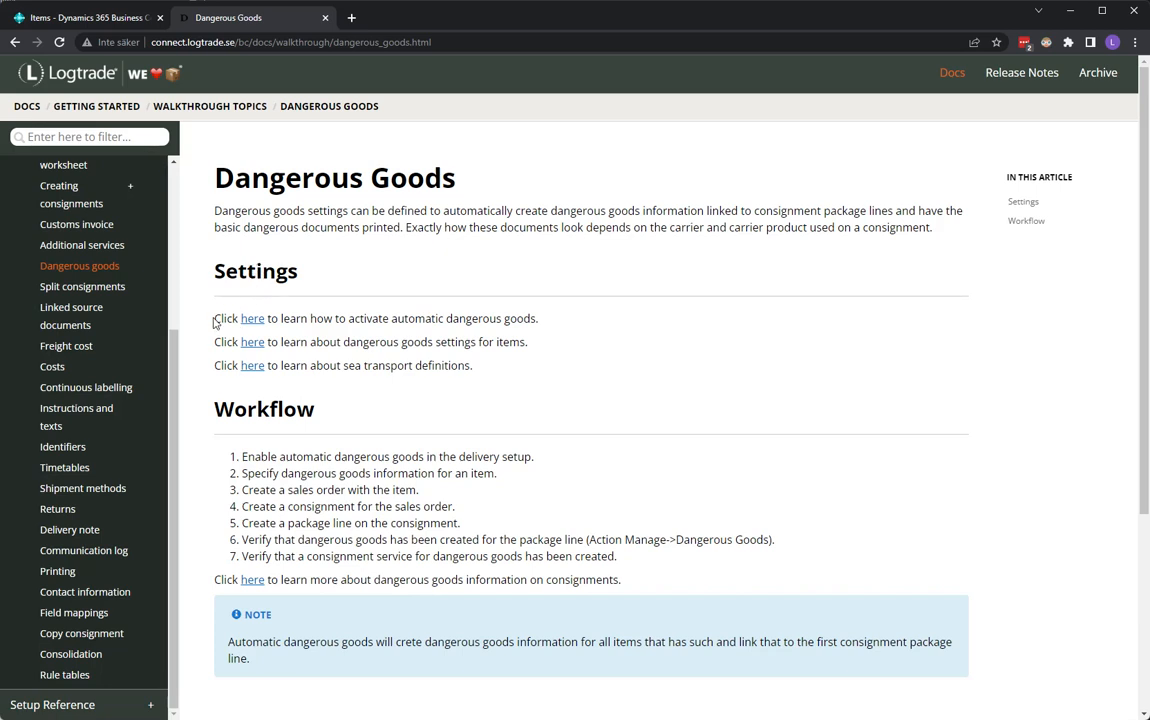
left_click_drag(215, 318, 447, 323)
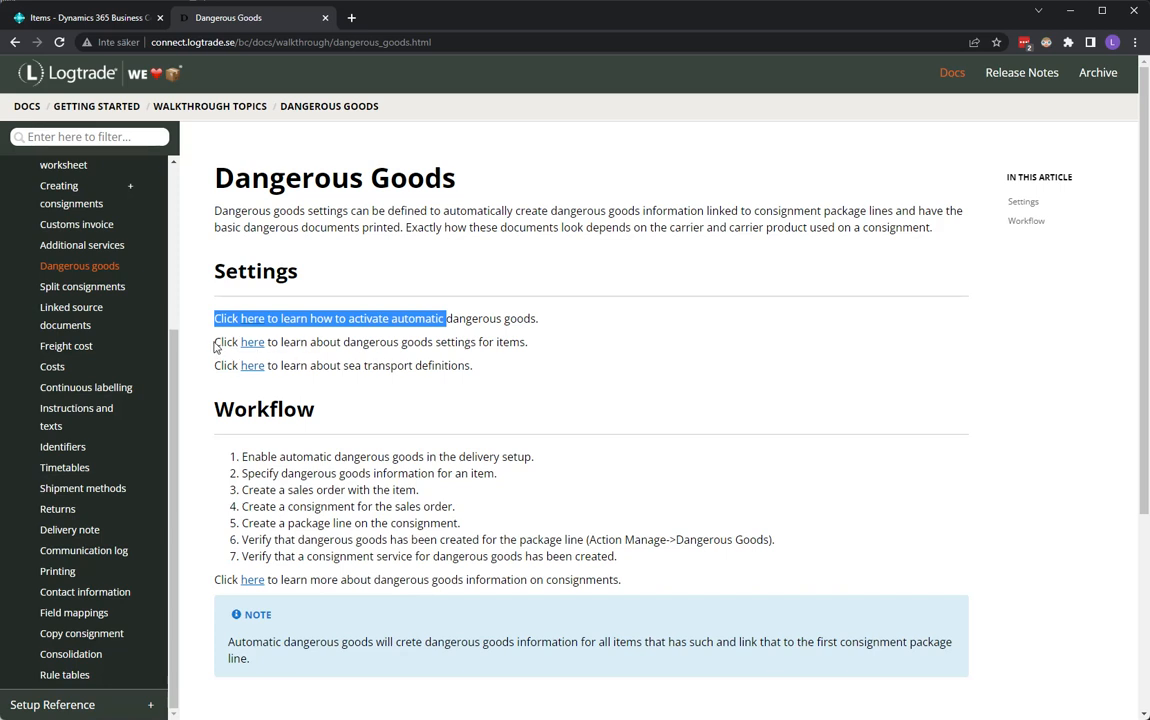
left_click_drag(214, 345, 535, 353)
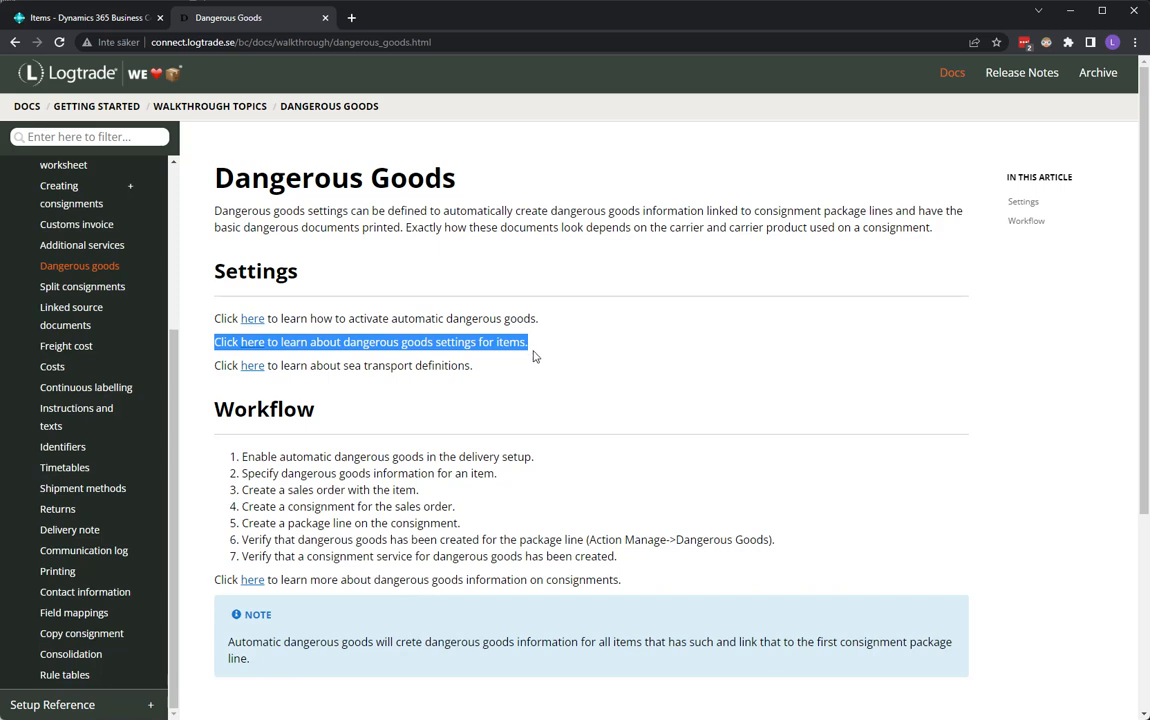
left_click_drag(214, 366, 481, 374)
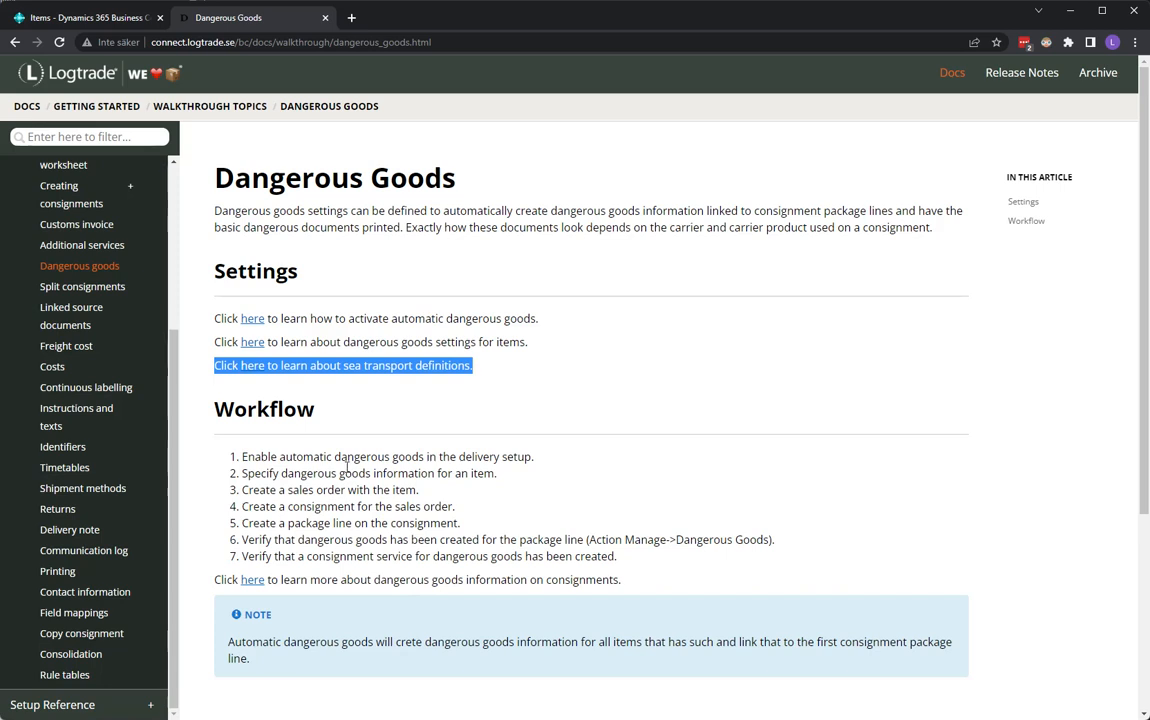
left_click_drag(243, 455, 648, 567)
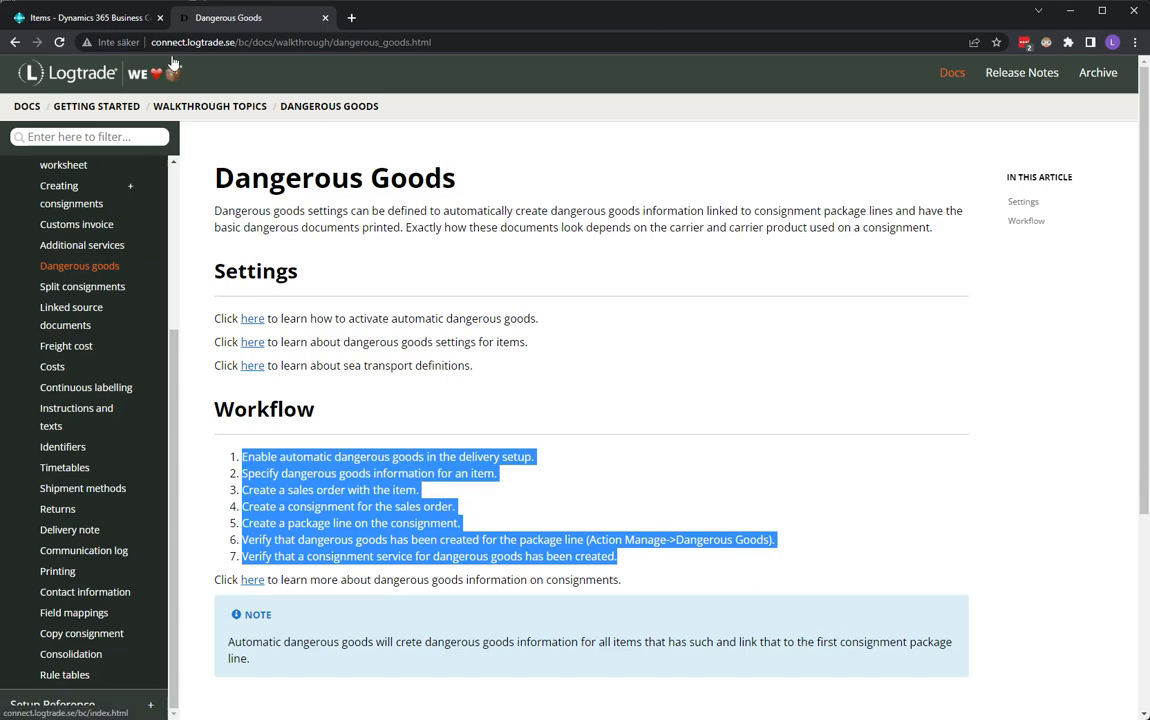
- Switch to Business Central, find the Delivery Setup page, check its automatic dangerous goods option, and return to the items list
left_click(83, 19)
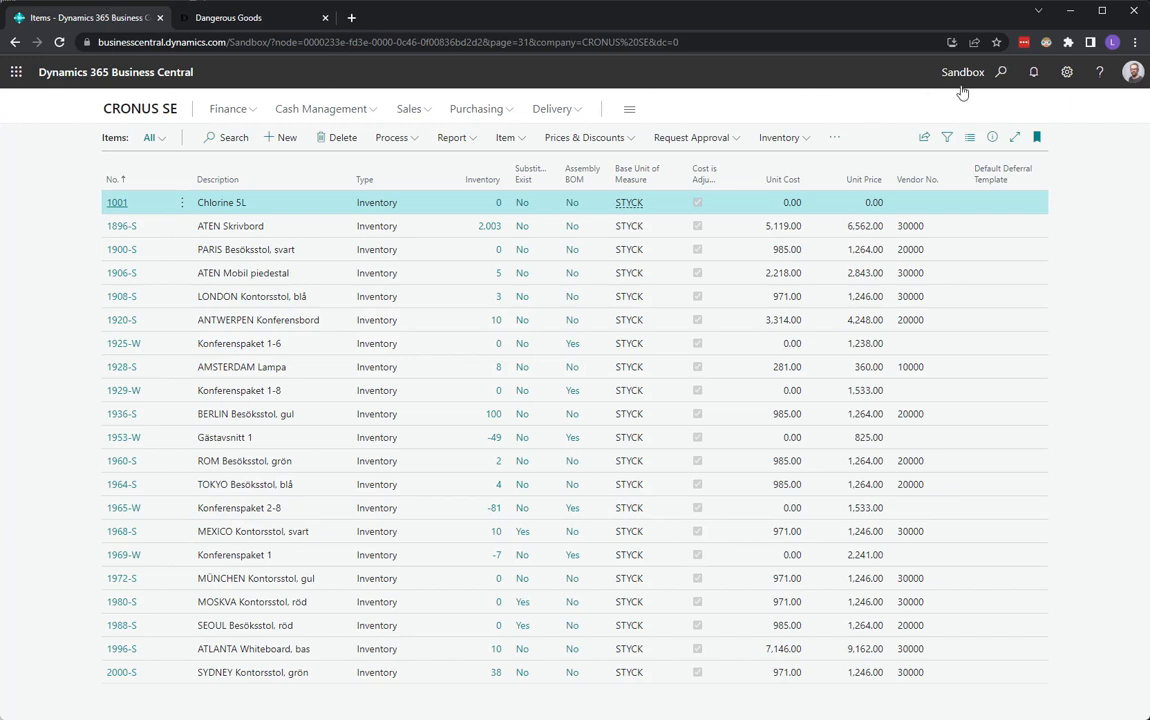
left_click(1001, 73)
type("delivery set")
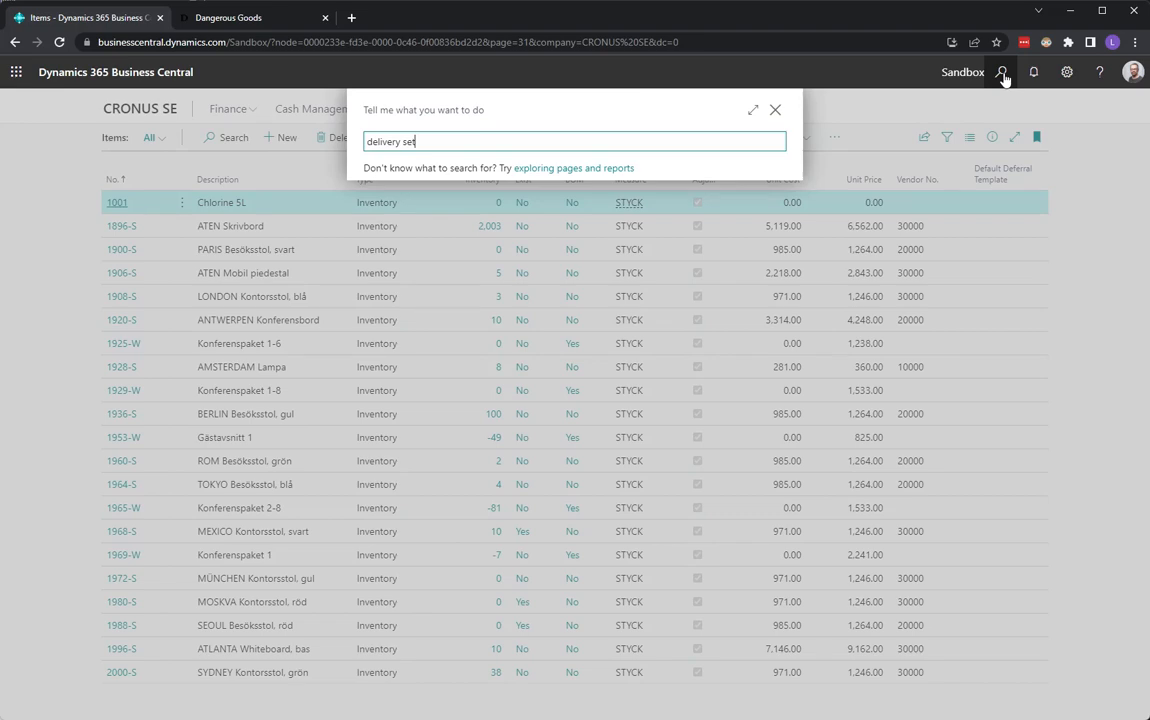
left_click(432, 196)
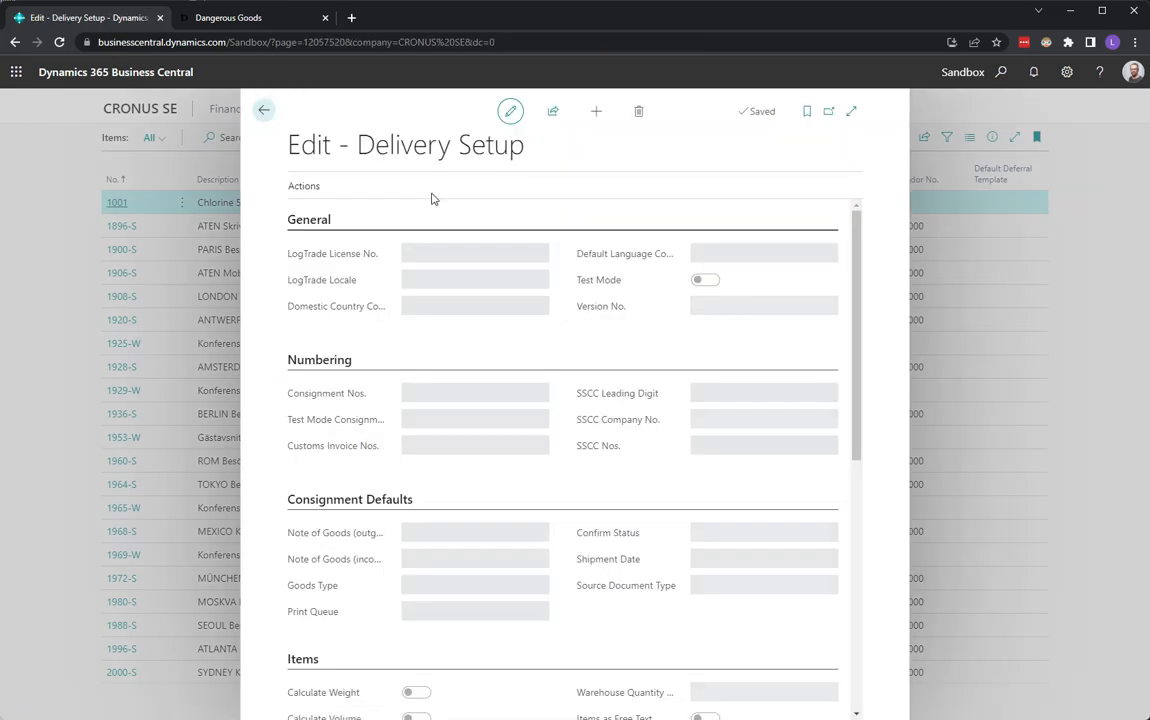
scroll(485, 347, "down", 5)
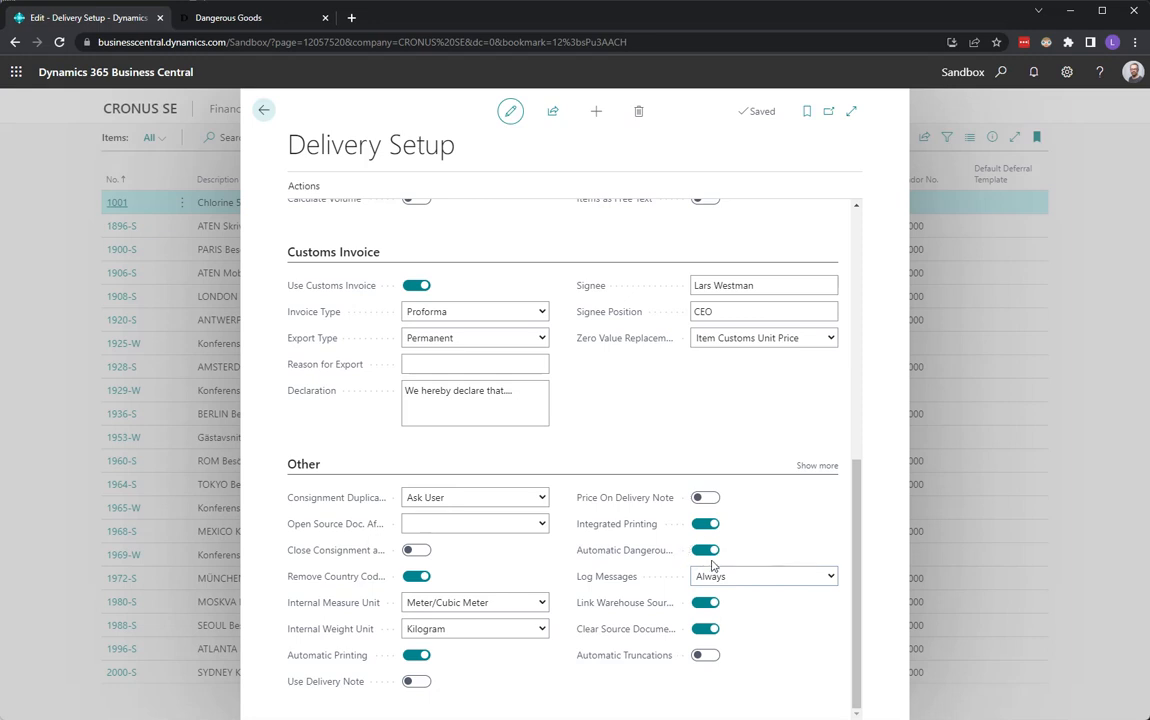
left_click(264, 112)
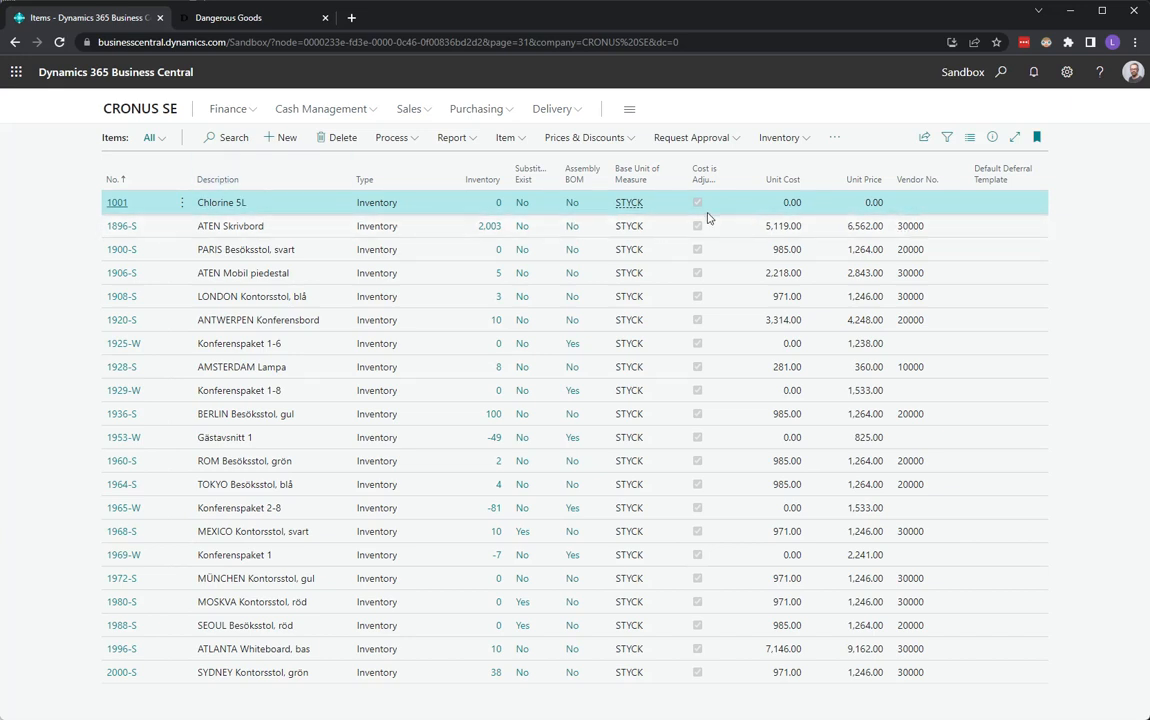
- Open the delivery-related dangerous goods settings for item 1001, Chlorine 5L
left_click(832, 140)
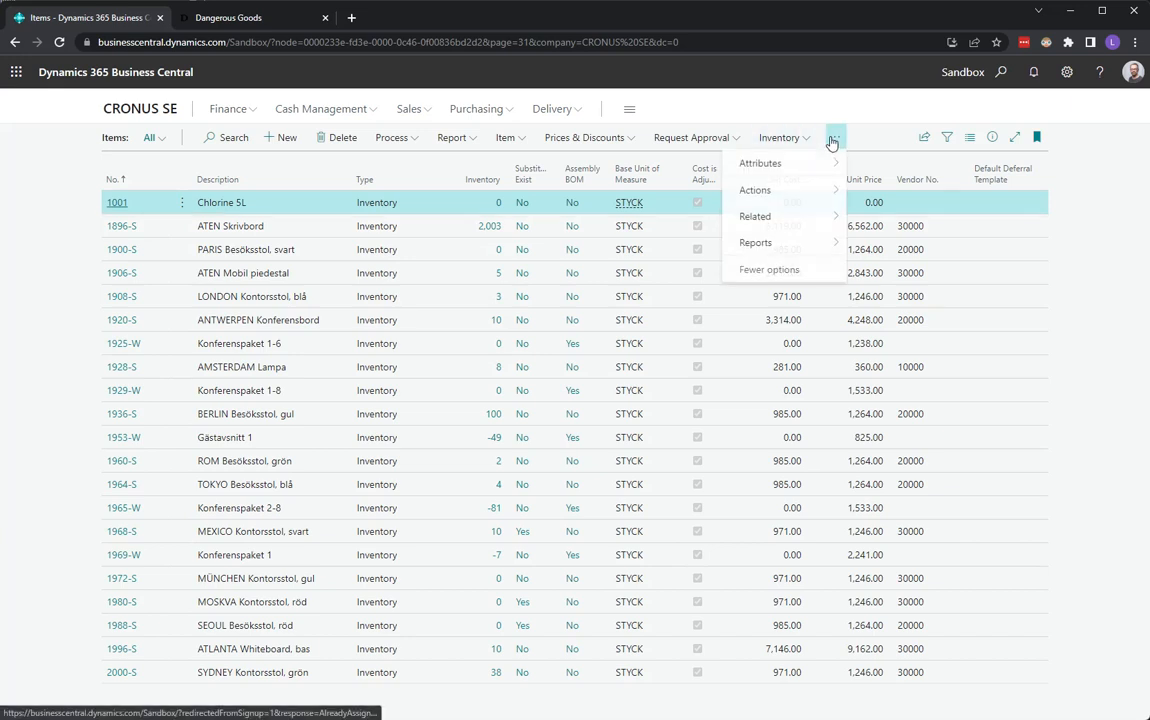
mouse_move(819, 224)
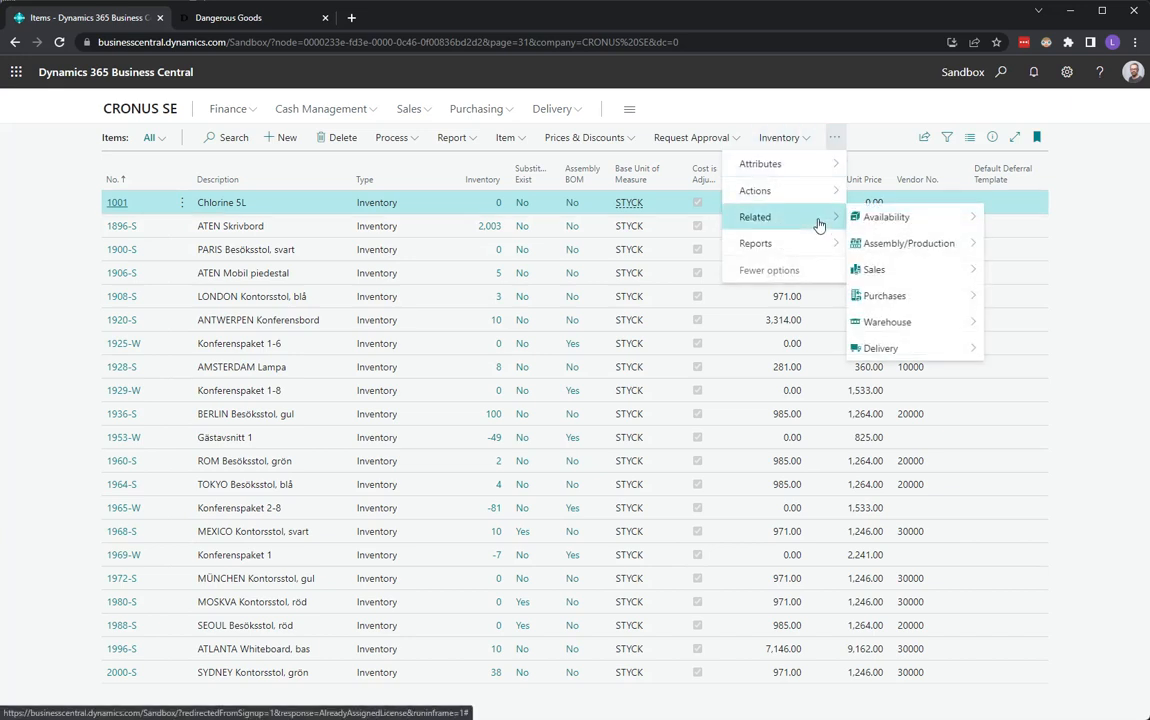
mouse_move(864, 350)
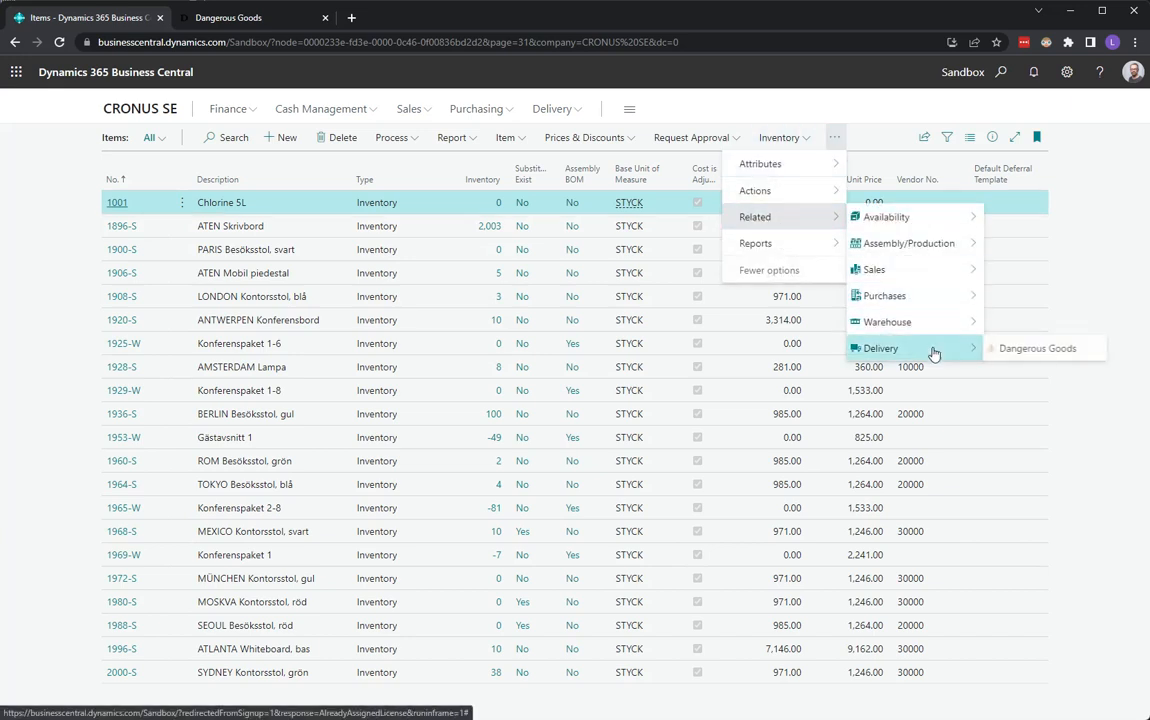
left_click(1065, 357)
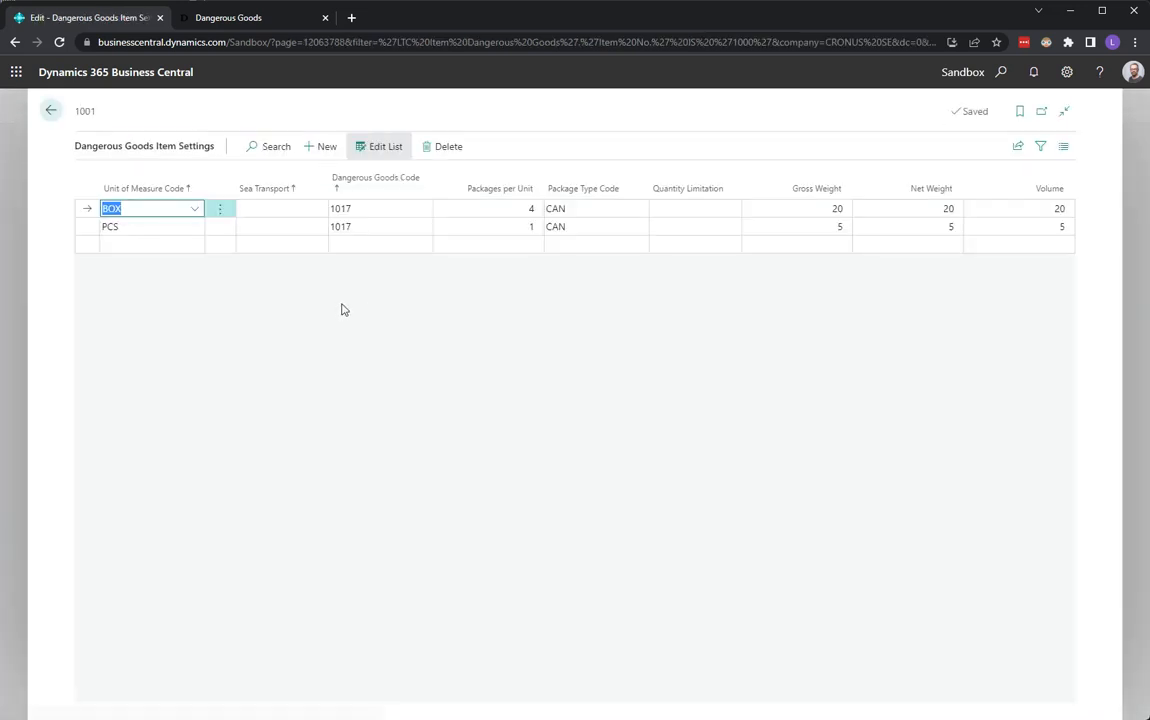
- Review the BOX line's unit of measure, full list of dangerous goods codes, packages per unit and package type
left_click(139, 209)
left_click(385, 208)
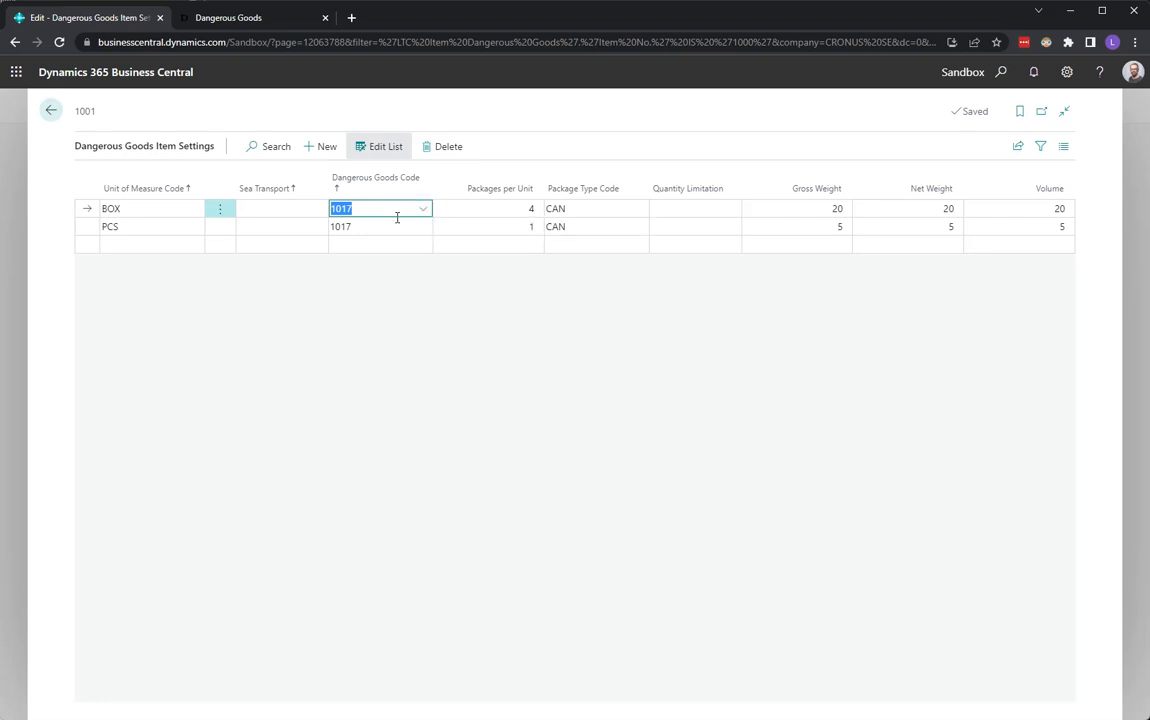
left_click(424, 210)
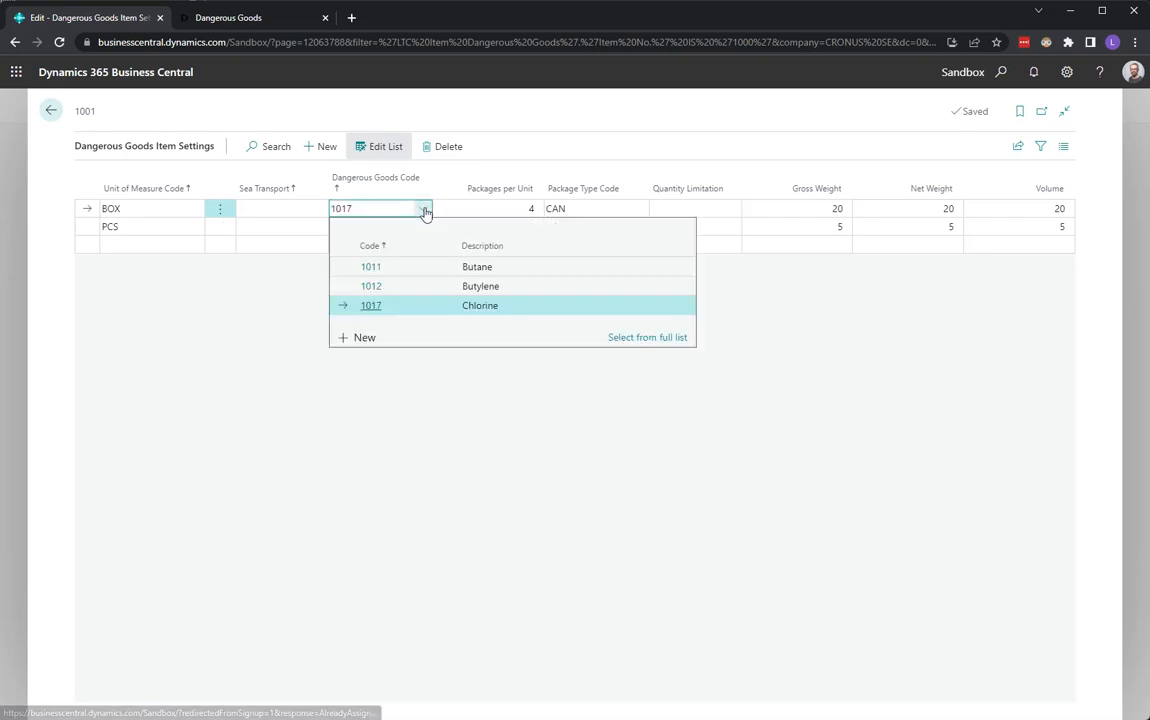
left_click(685, 338)
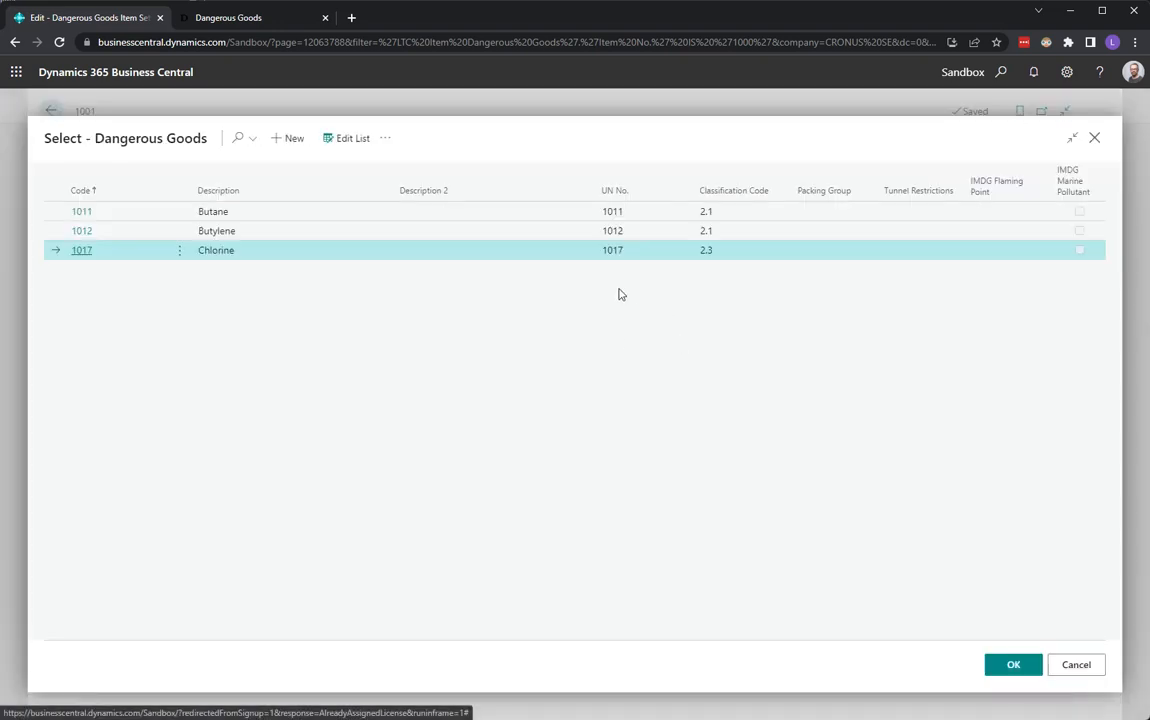
left_click(1094, 138)
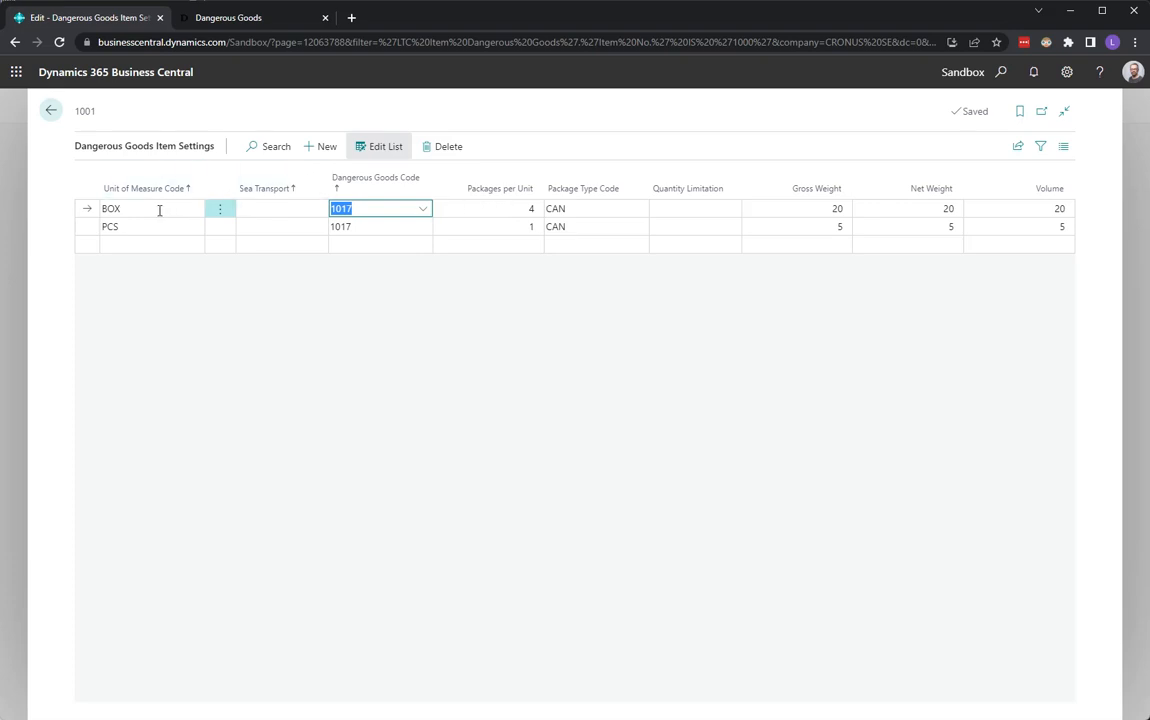
left_click(495, 207)
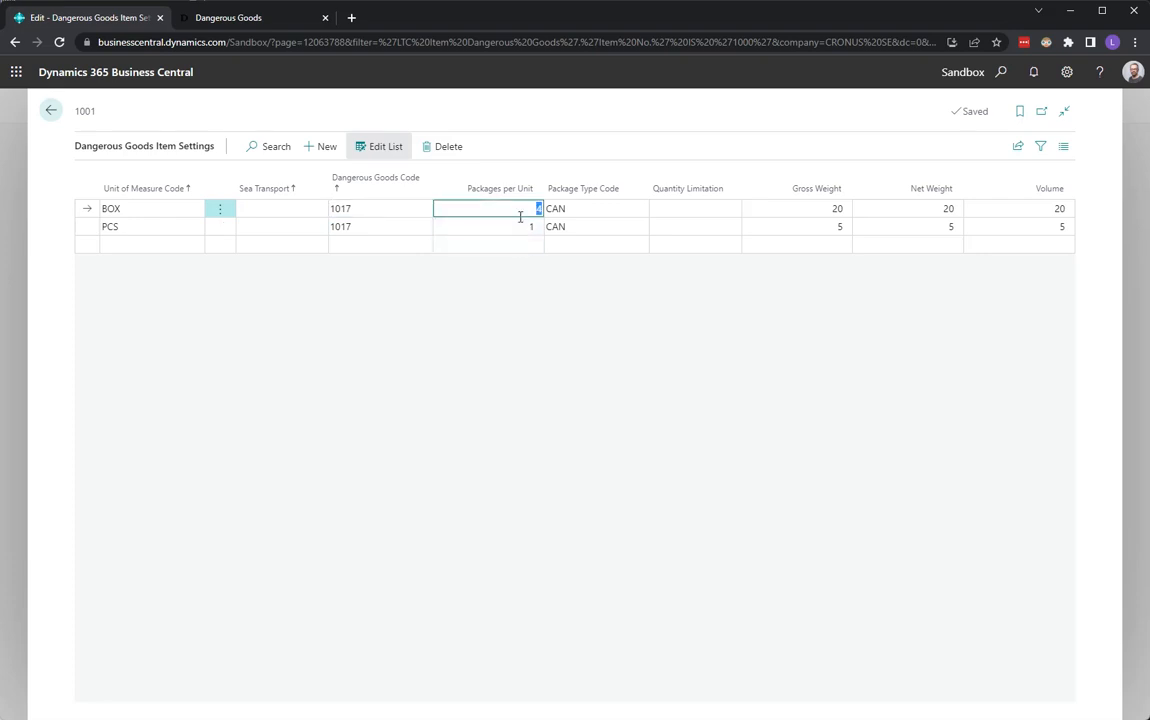
left_click(599, 209)
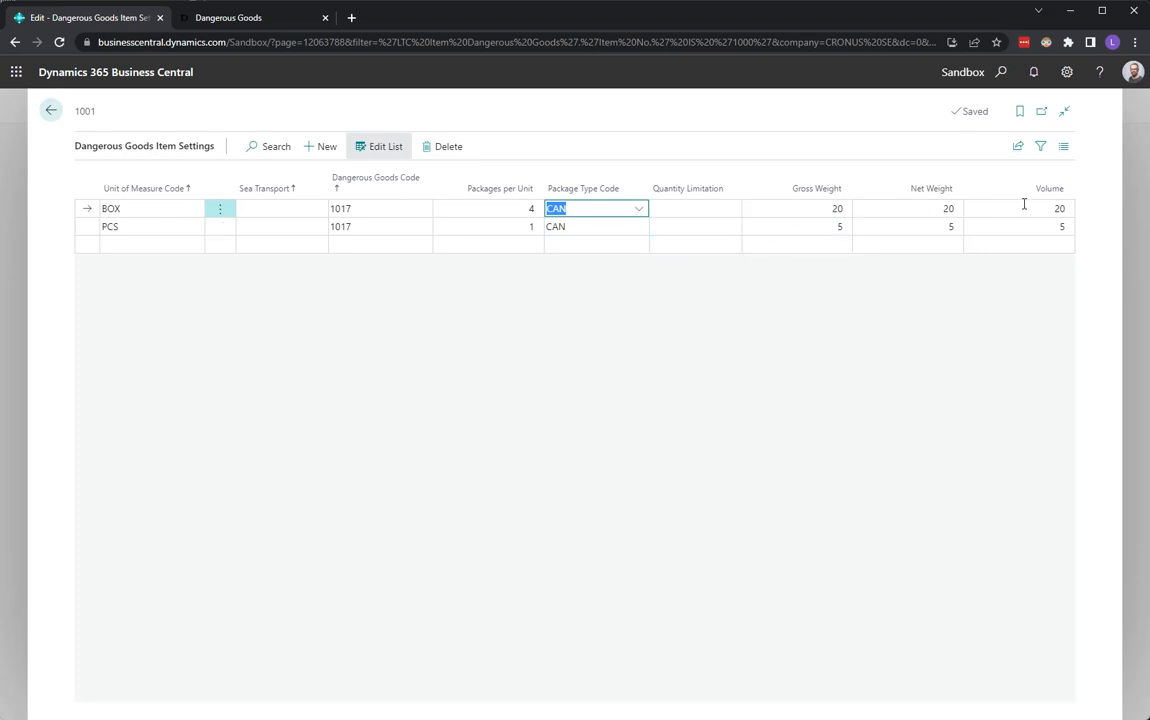
- Review the PCS line's dangerous goods code, packages per unit, package type and available sea transport options
left_click(127, 229)
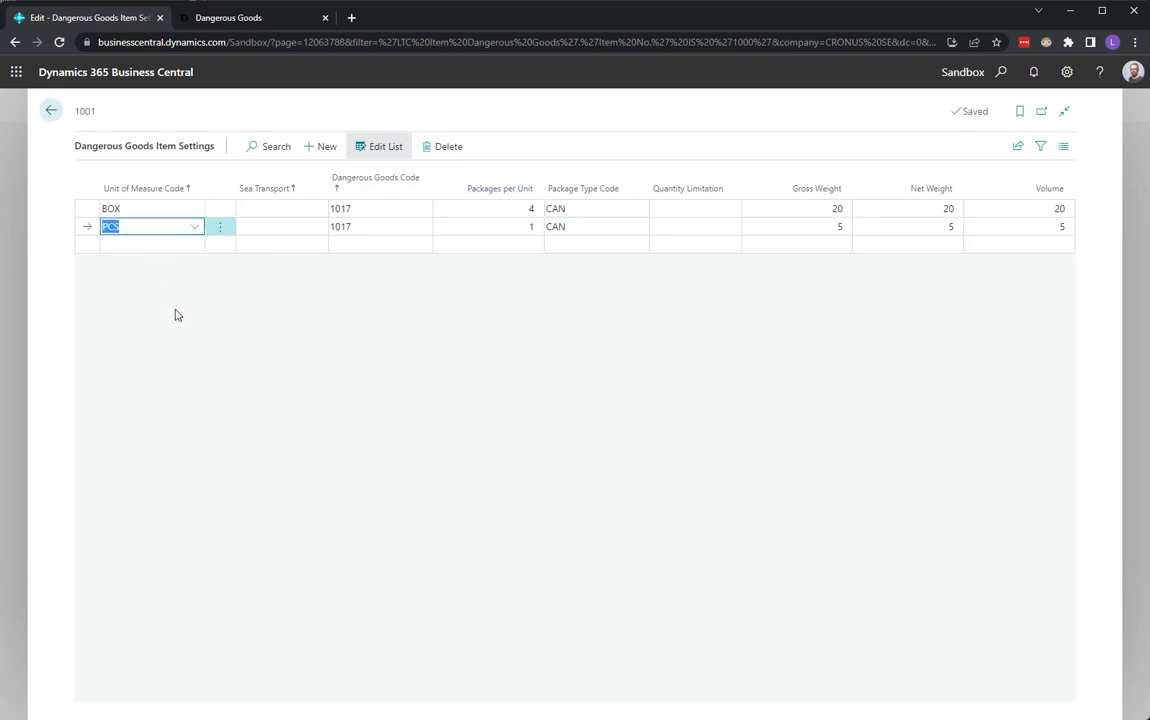
left_click(378, 227)
left_click(506, 226)
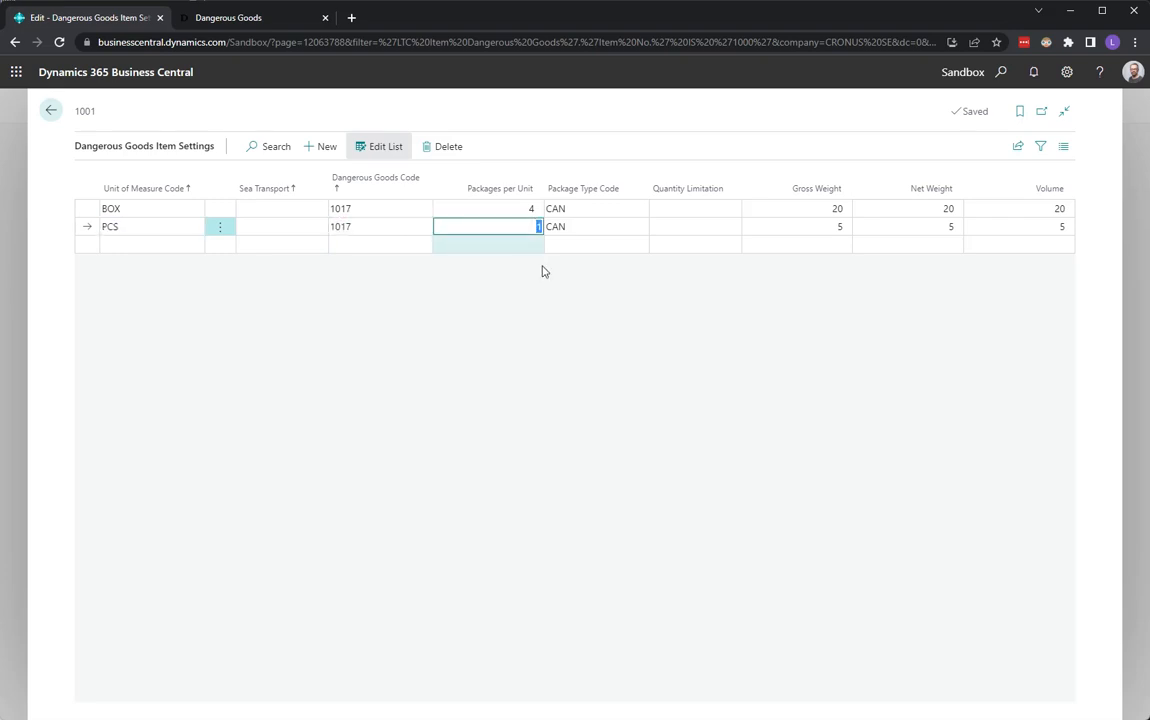
left_click(595, 226)
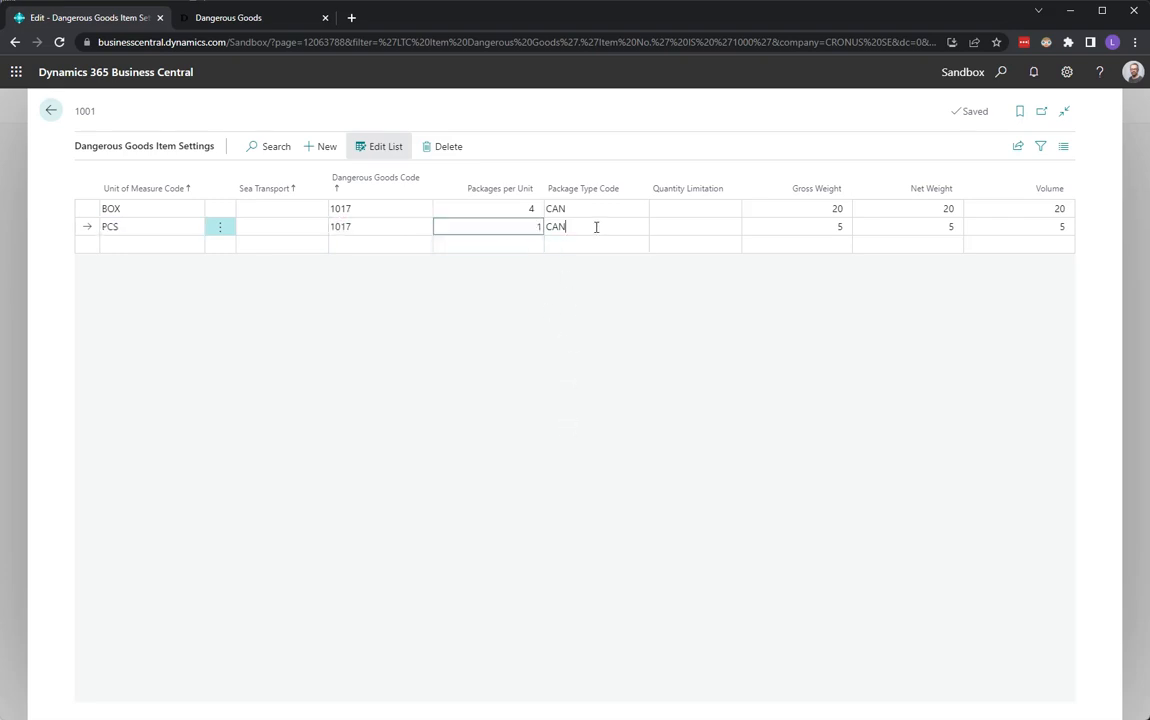
left_click(257, 232)
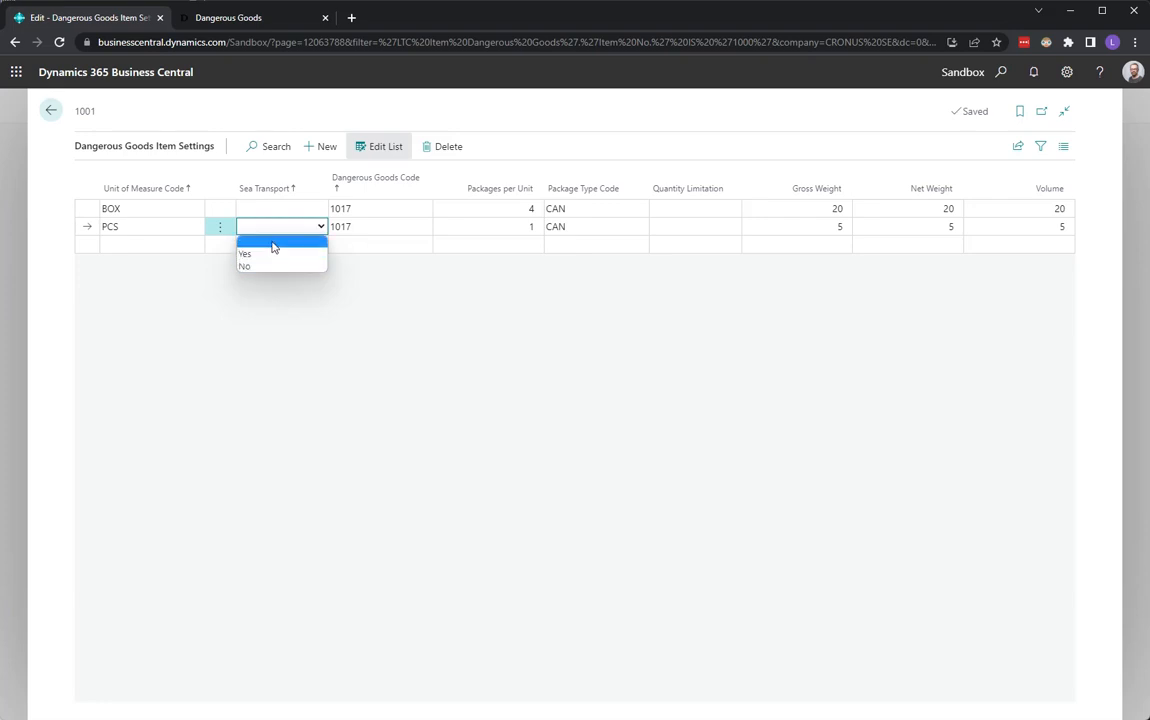
left_click(365, 228)
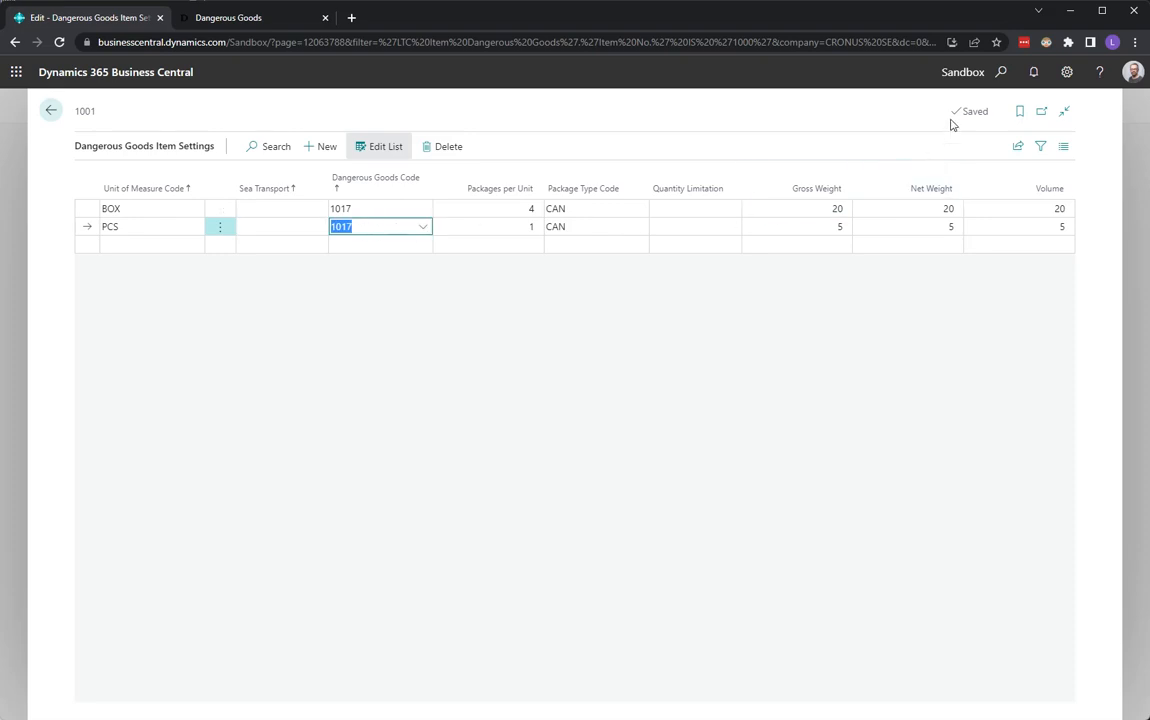
- Find the Sea Transport Definitions page and examine the DHL line's service code and delivery country
left_click(998, 75)
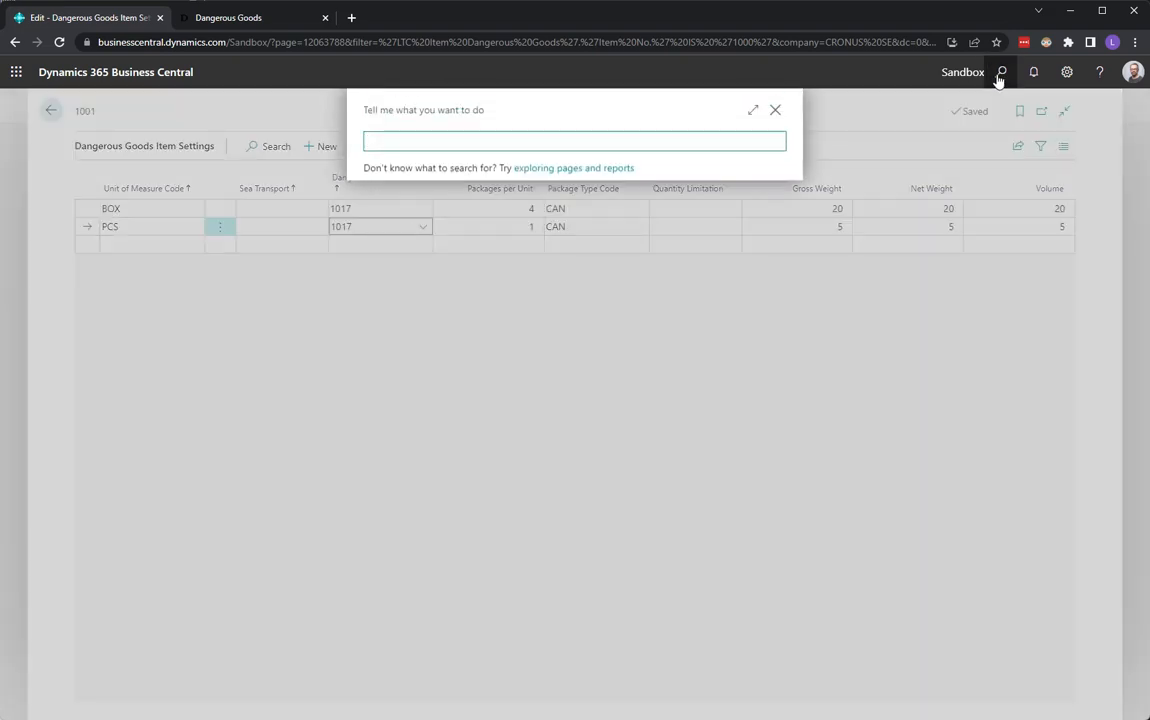
type("sea tra")
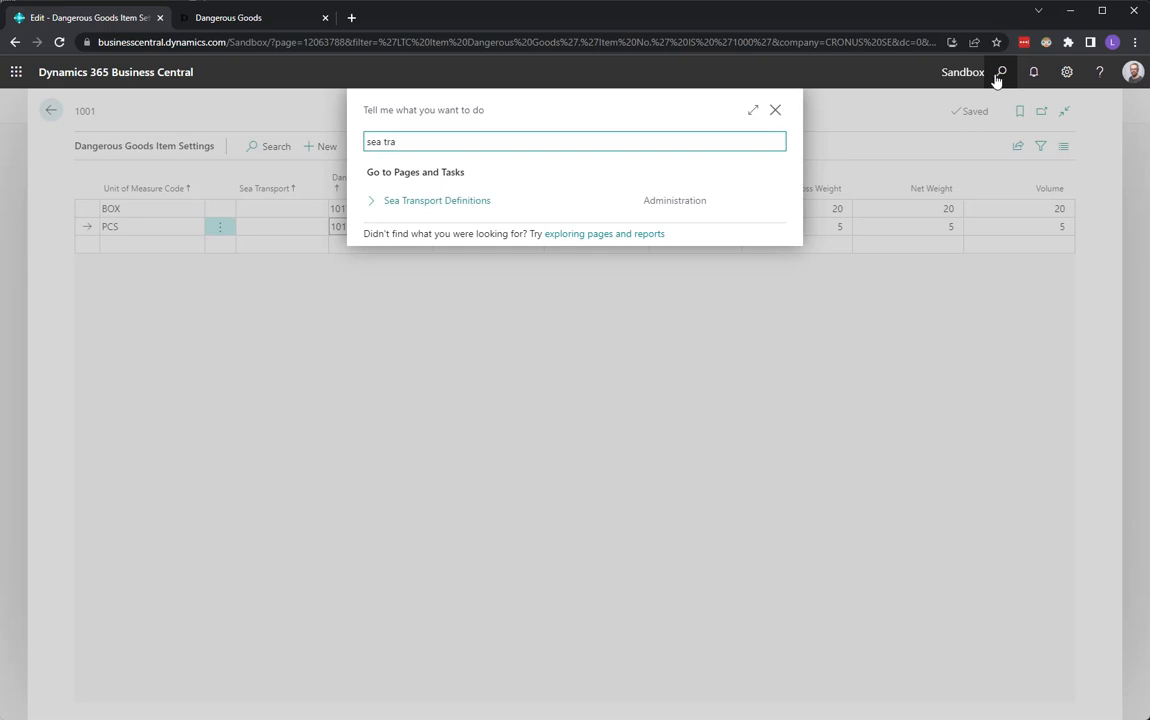
left_click(465, 208)
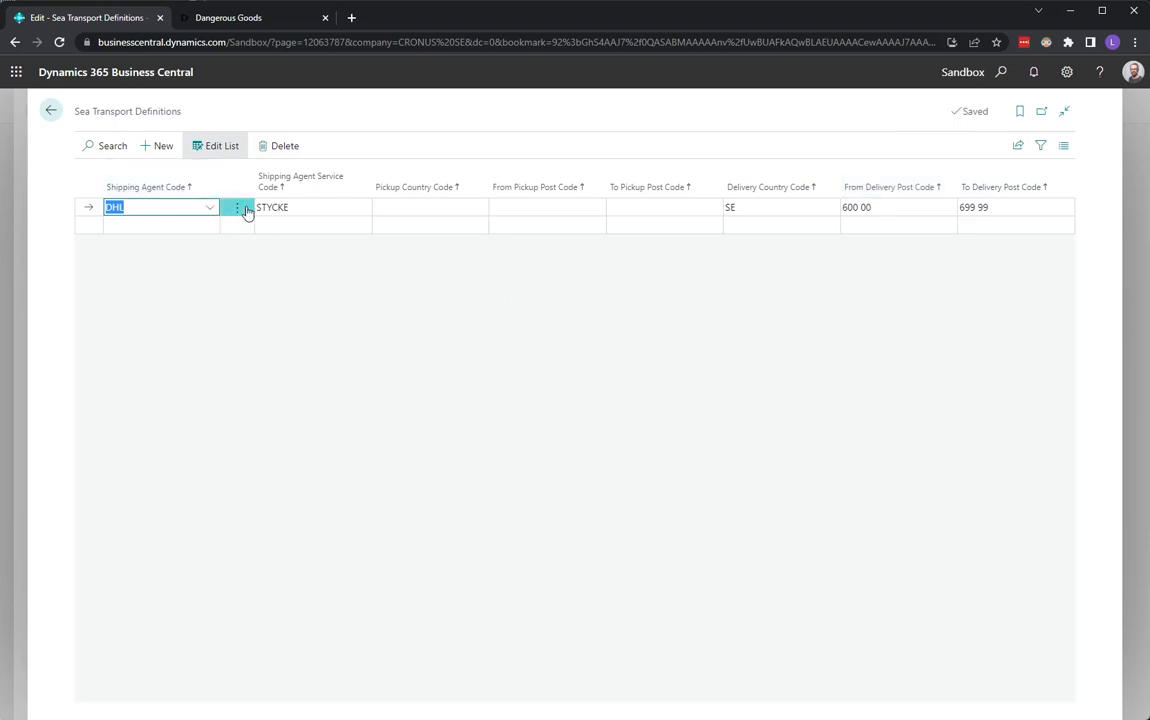
left_click(294, 207)
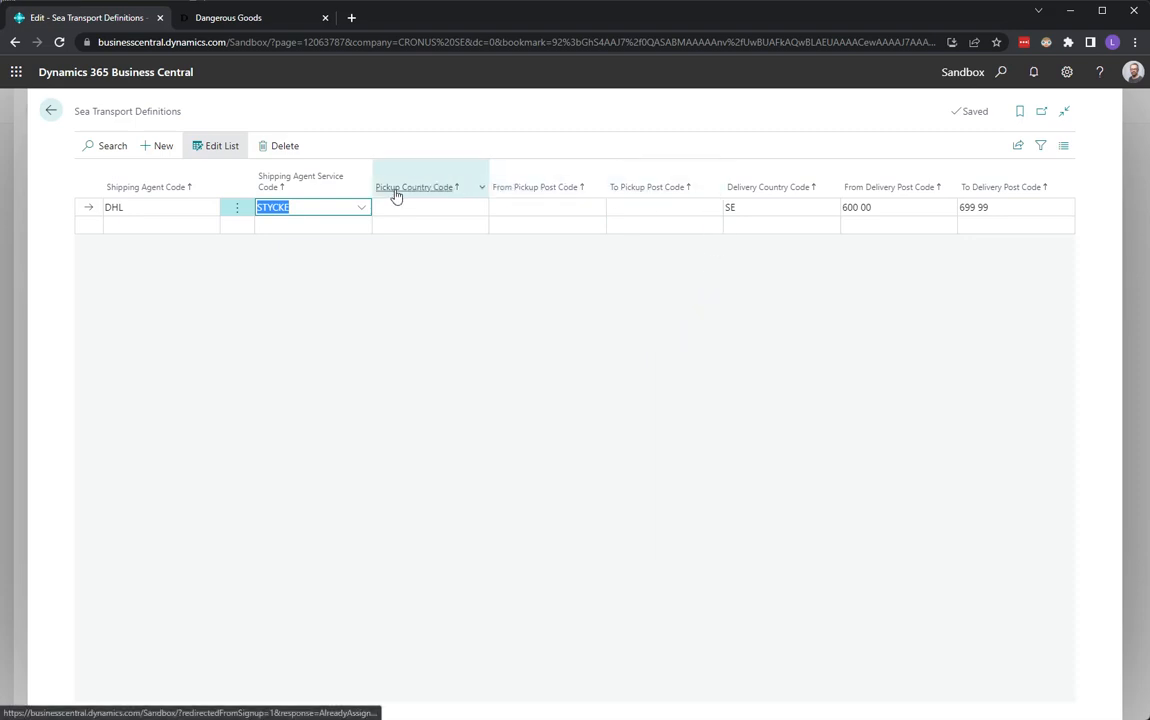
left_click(785, 211)
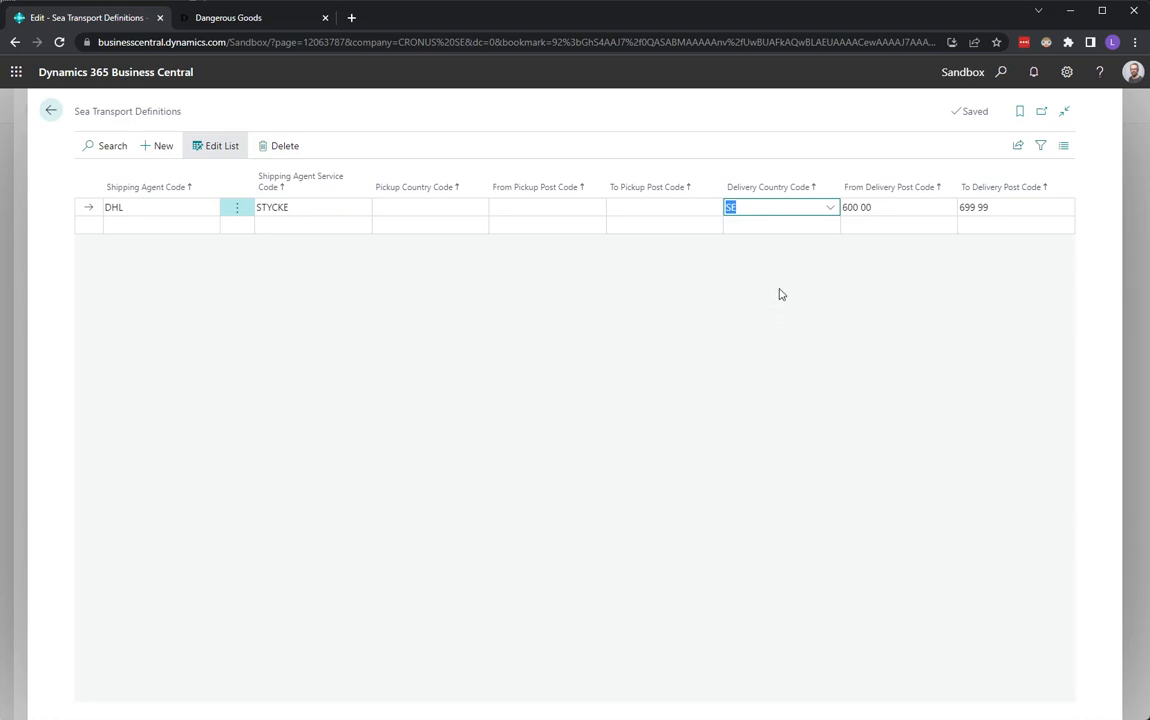
- Close the sea transport and item settings pages, and reread the Settings section of the Dangerous Goods docs
left_click(51, 110)
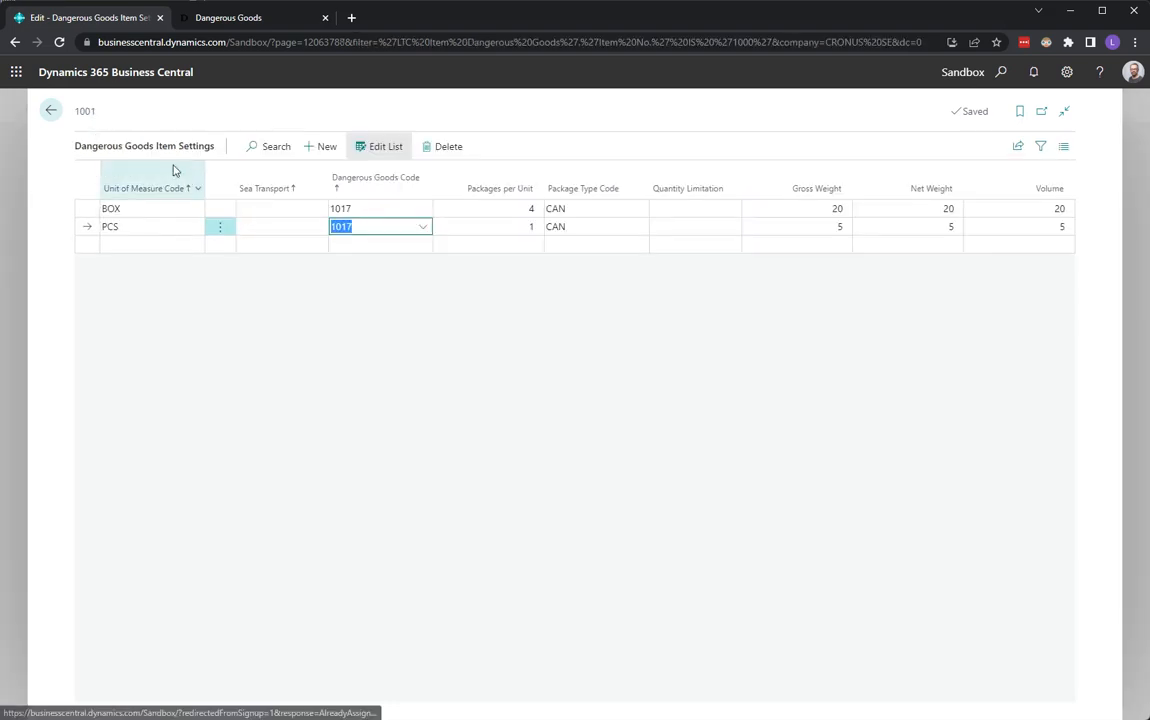
left_click(51, 110)
left_click(220, 22)
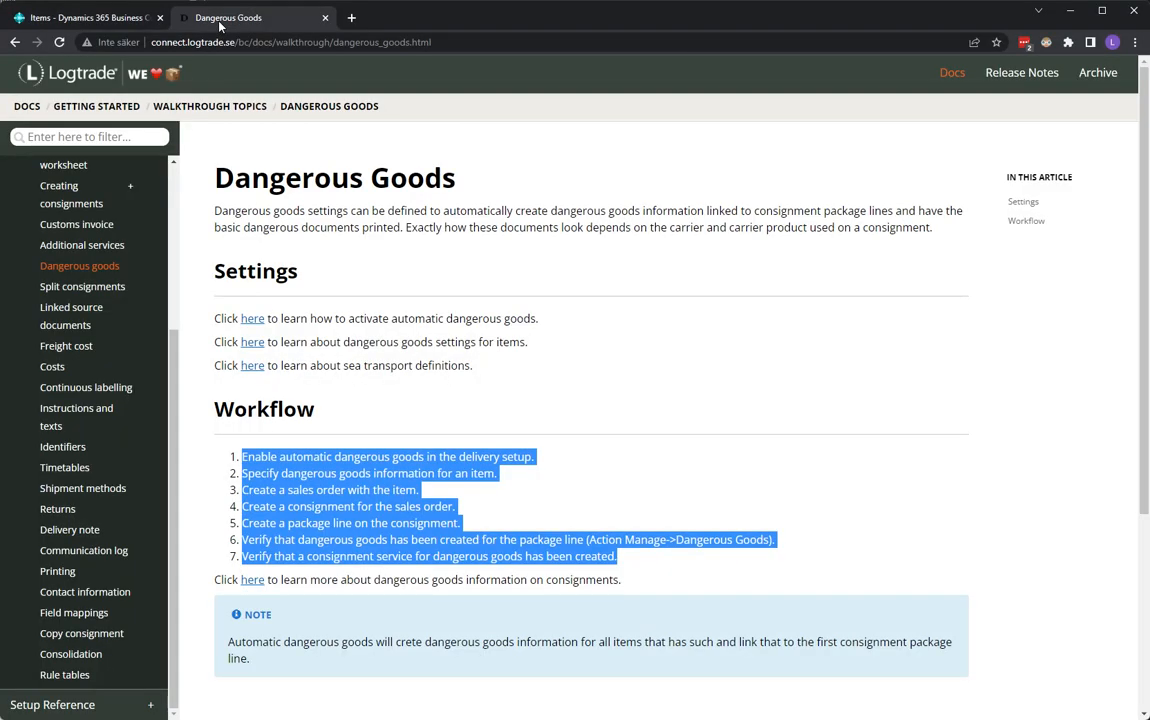
left_click_drag(475, 367, 213, 308)
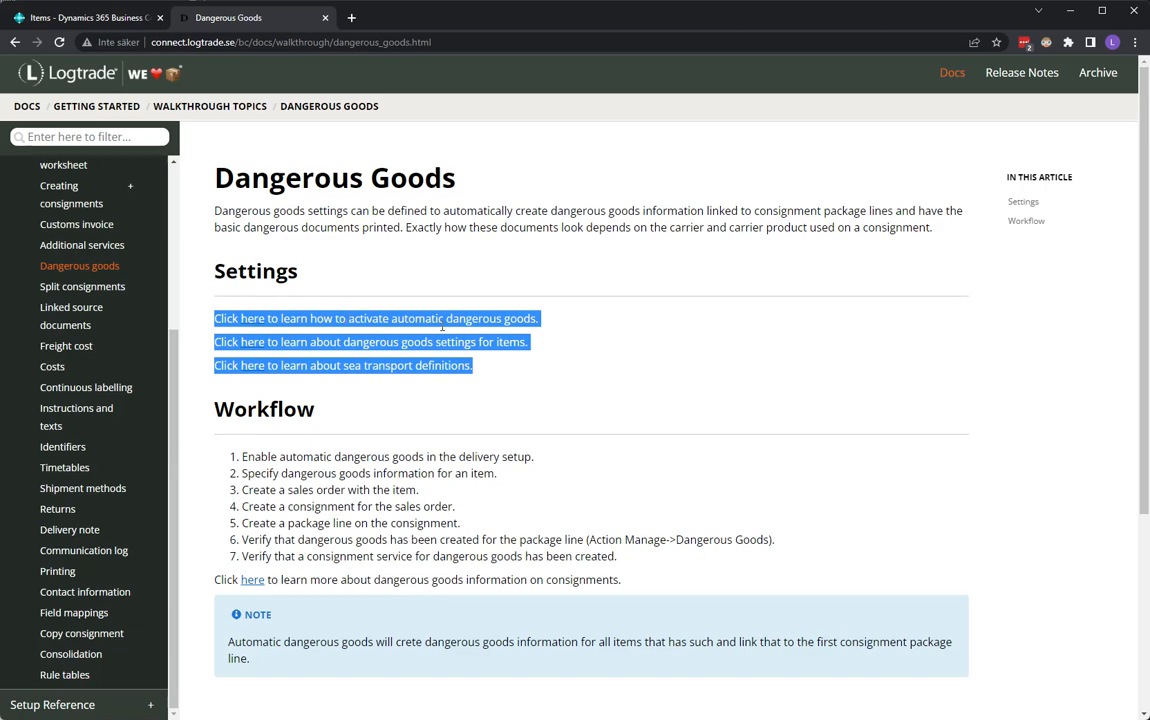
- Switch back to Business Central and start a new sales order from the CRONUS SE home page
left_click(124, 20)
left_click(140, 106)
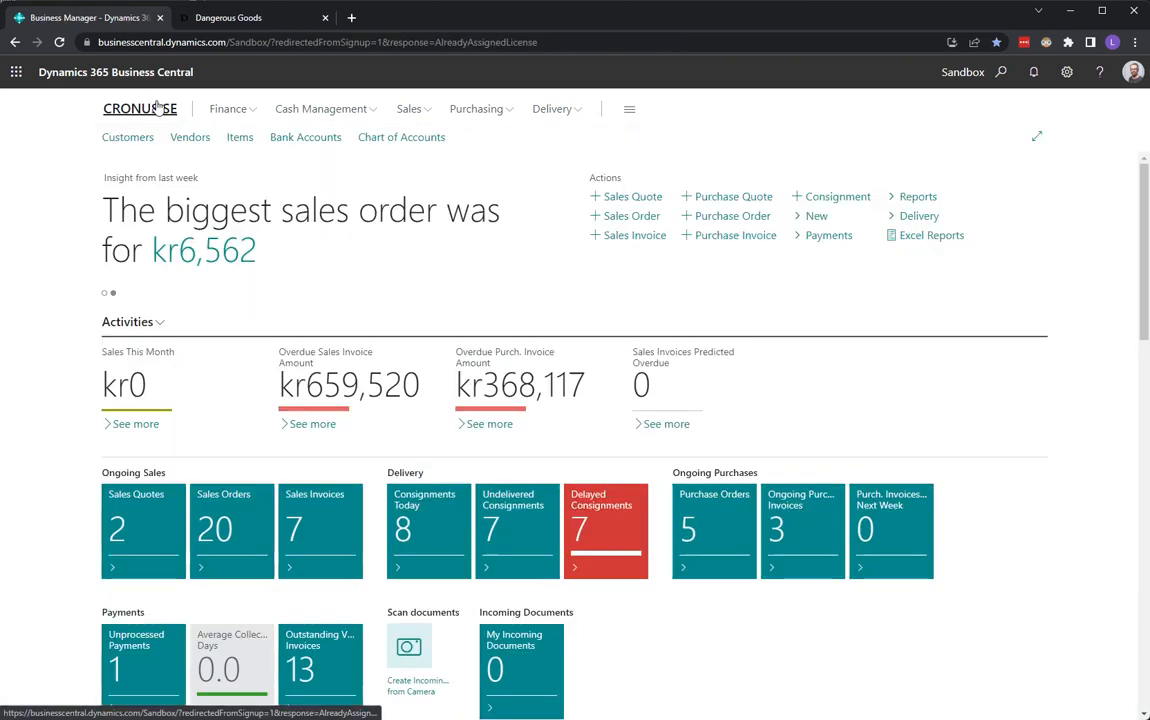
left_click(613, 218)
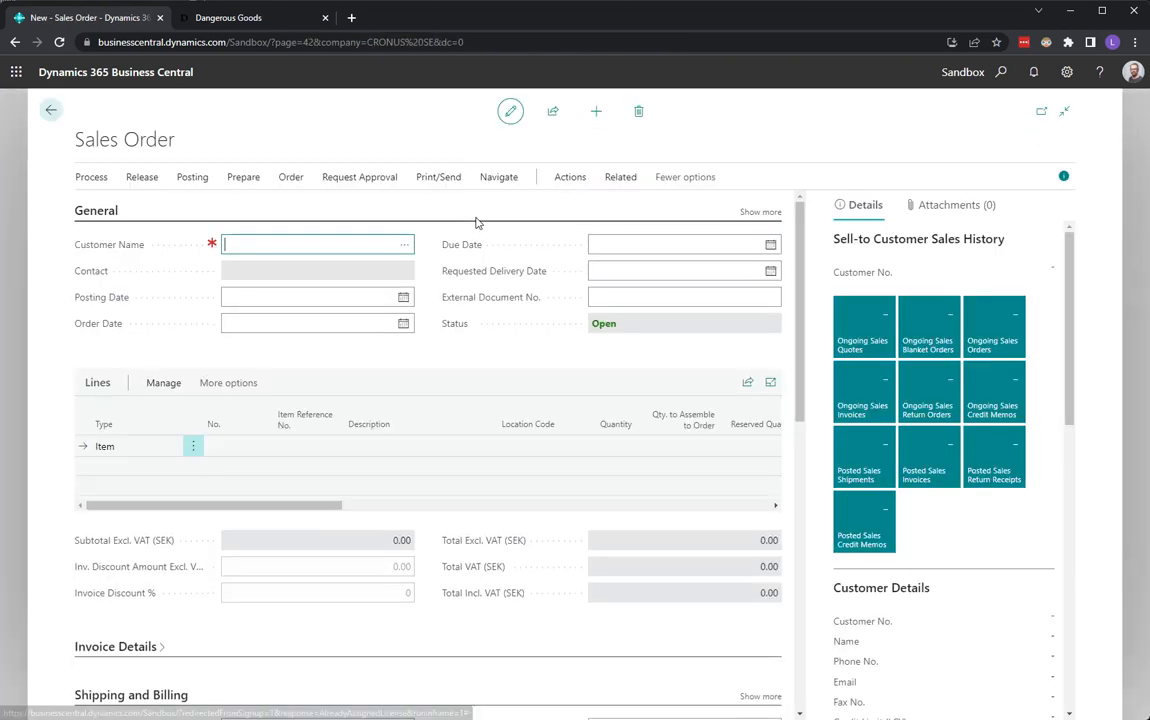
- Set Adatum Corporation as the sales order's customer and enter item 1001 on the first order line
type("10000")
key("Tab")
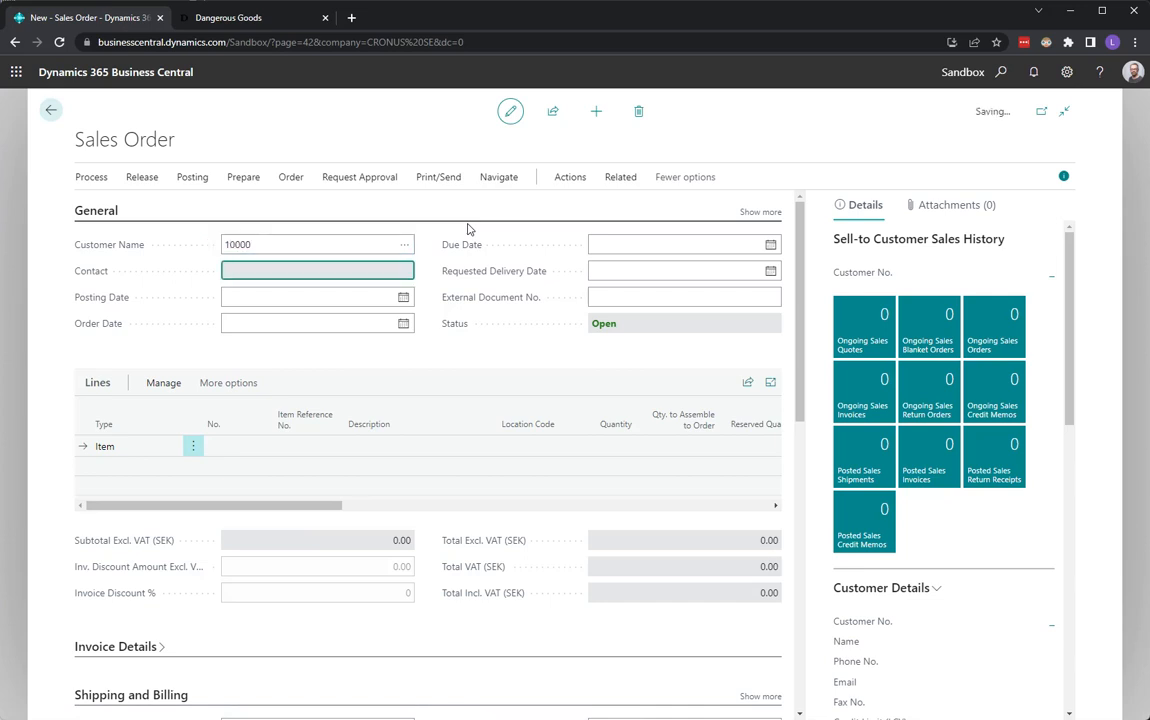
left_click(258, 477)
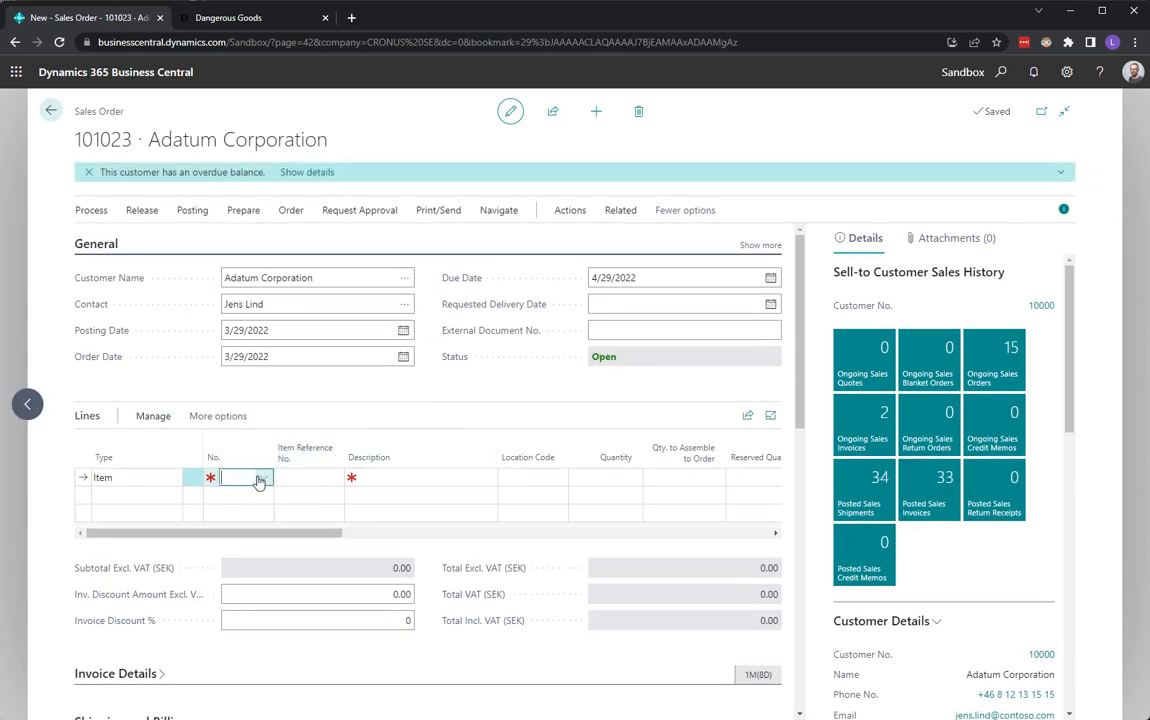
type("1001")
key("Tab")
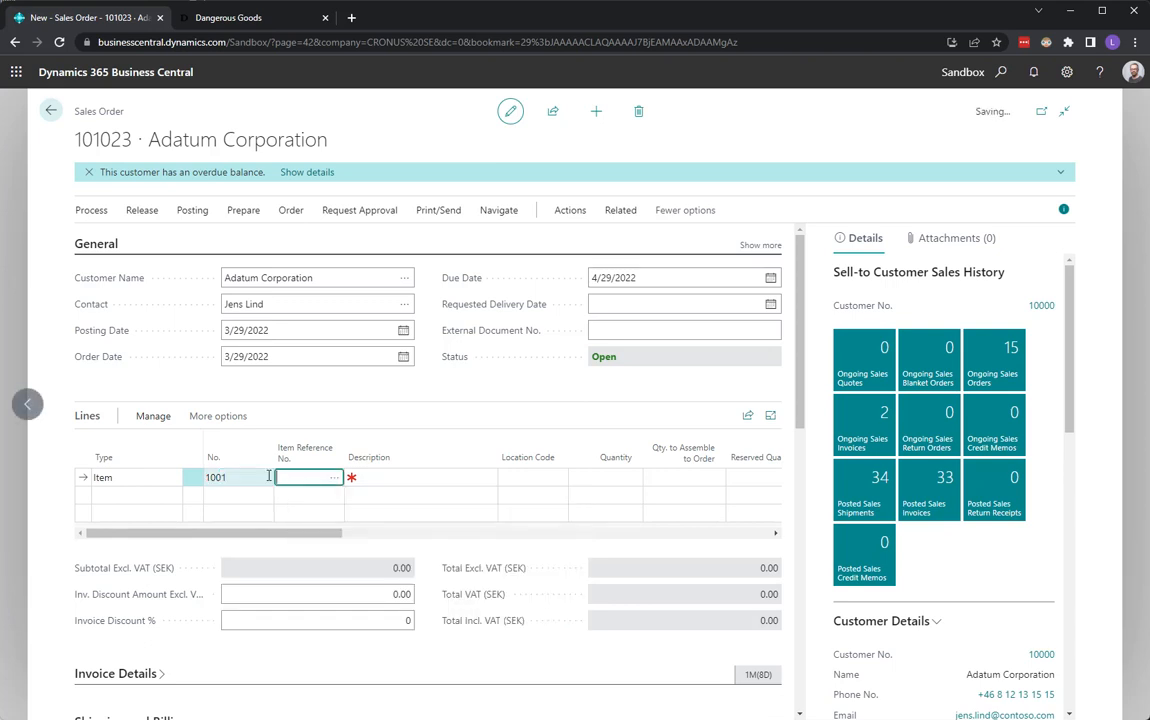
- Set the Chlorine 5L line's quantity to 1 and its unit of measure to BOX
key("Tab")
key("Tab")
key("Tab")
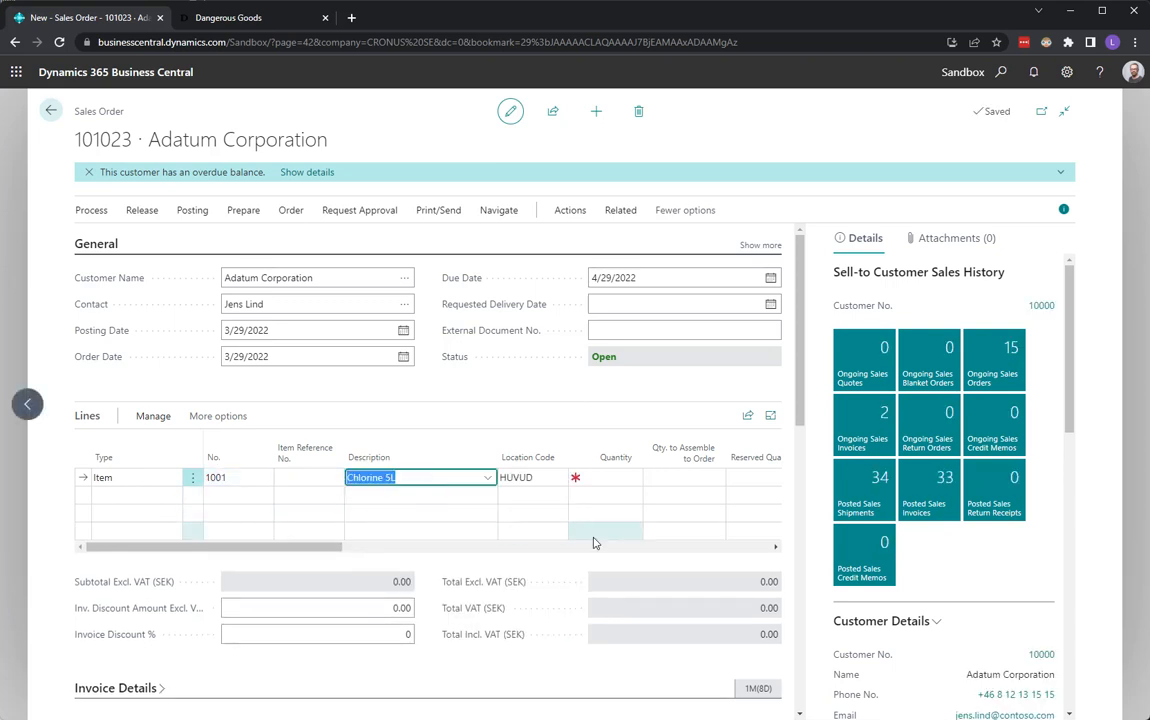
key("Tab")
left_click_drag(275, 548, 367, 553)
left_click(566, 480)
left_click(576, 481)
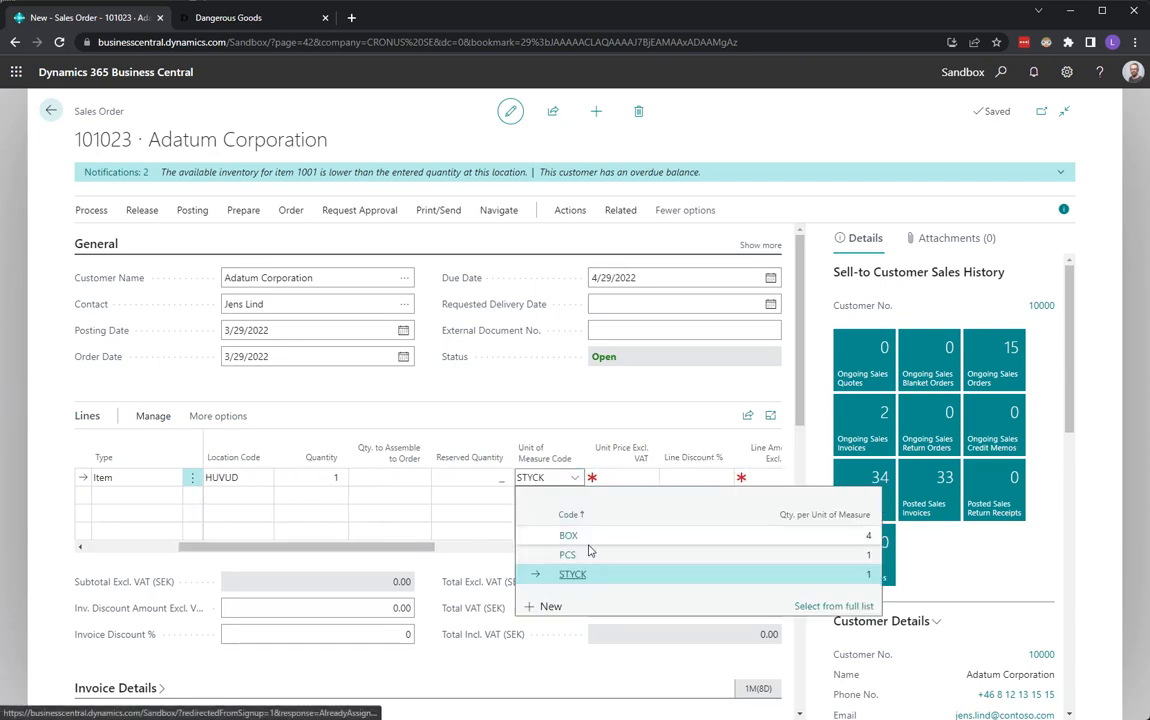
left_click(596, 540)
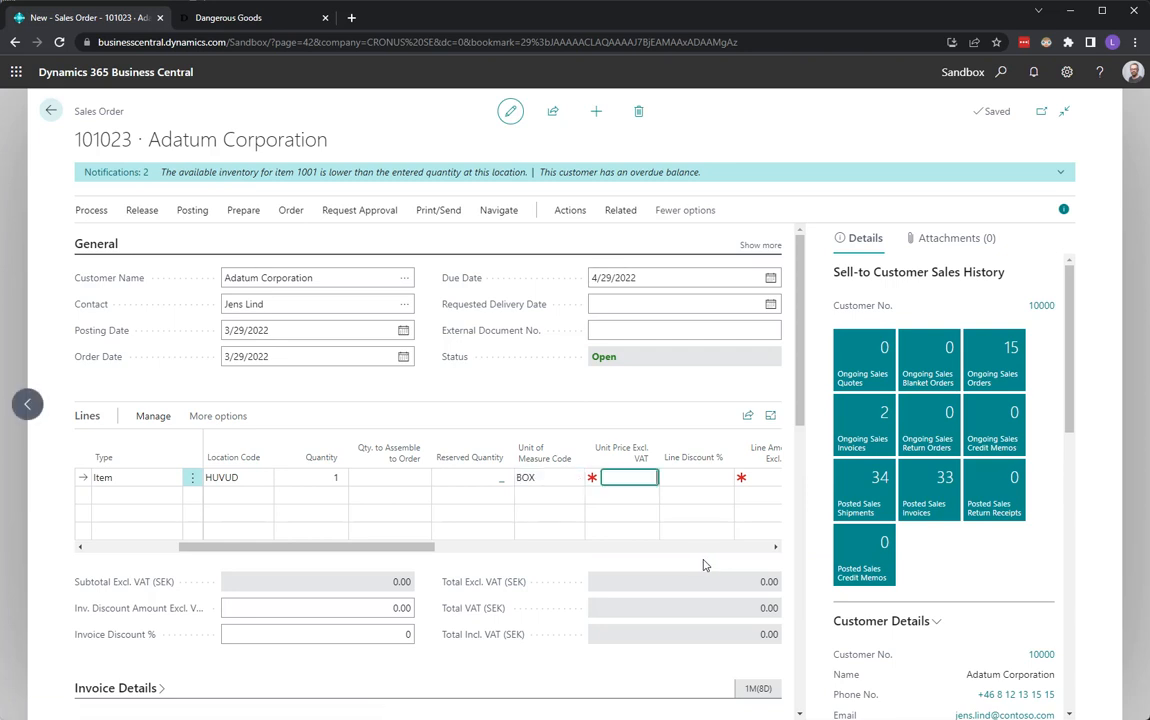
- Create a delivery consignment from the sales order
left_click(576, 216)
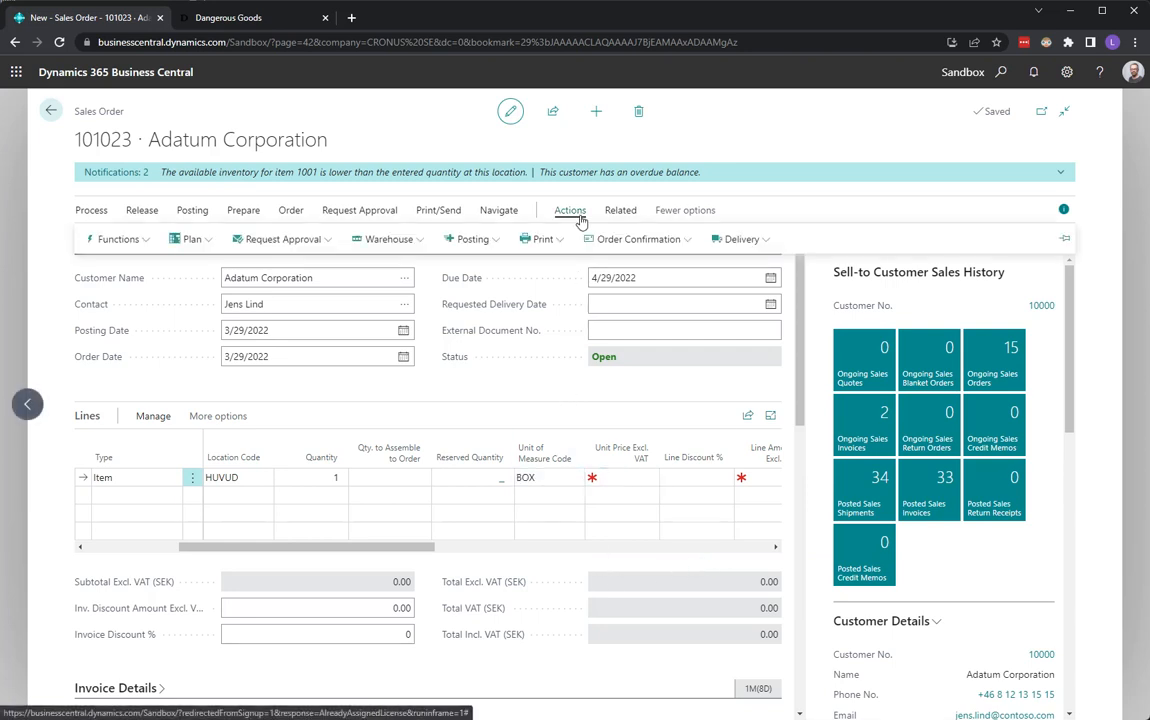
left_click(724, 238)
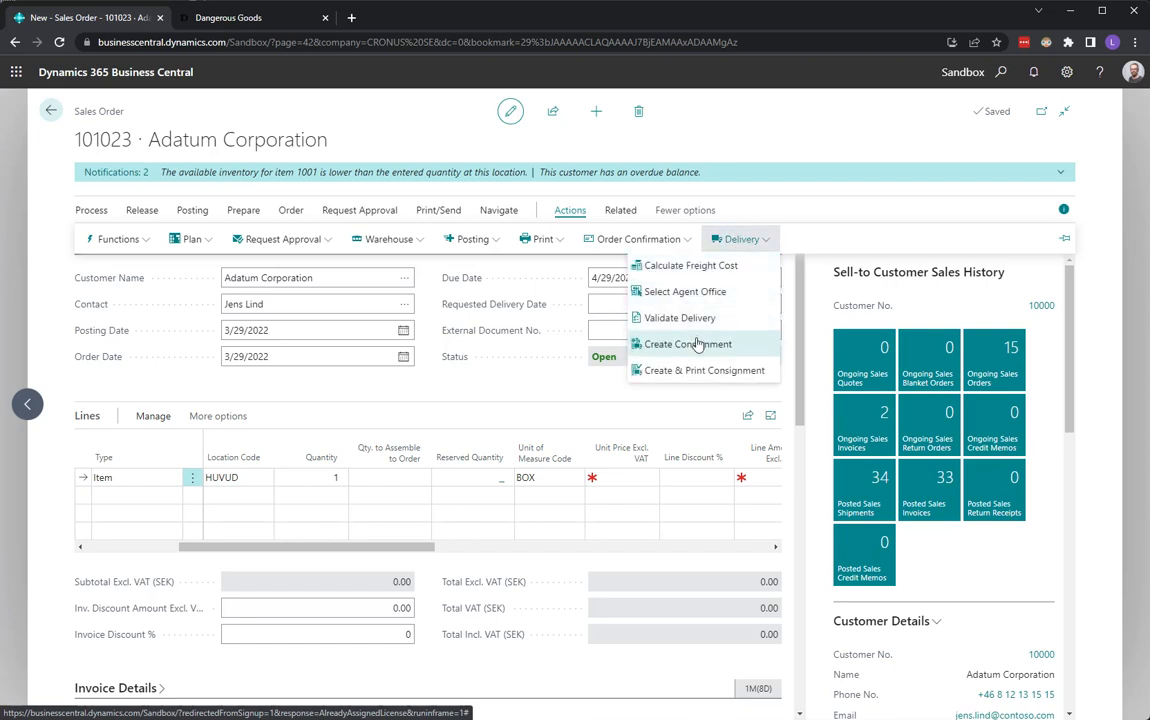
left_click(697, 338)
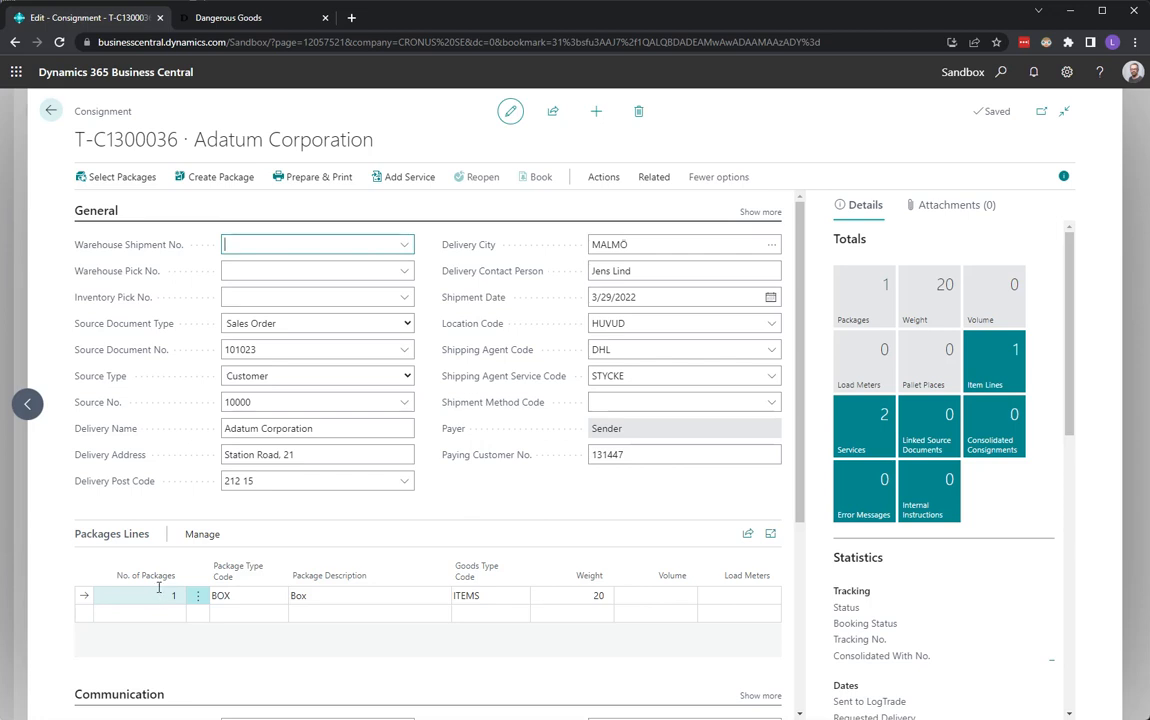
- Examine the dangerous goods details of the consignment's BOX package line, including package type, goods code, weights and source item
left_click(244, 597)
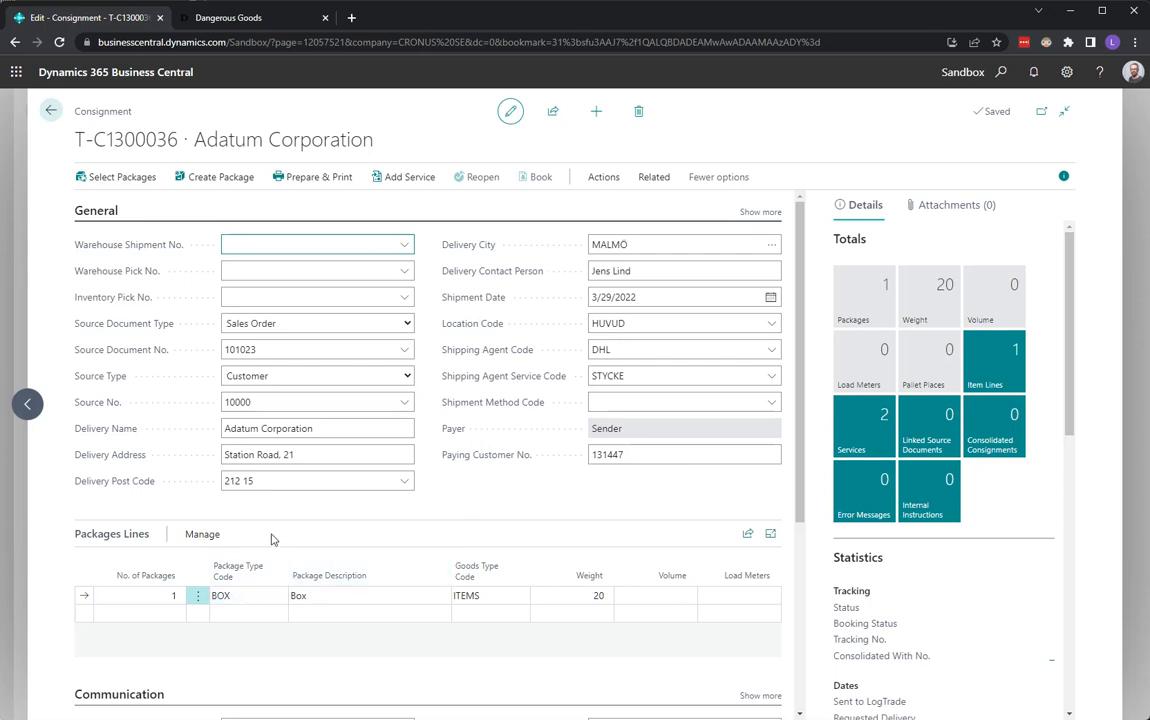
left_click(203, 535)
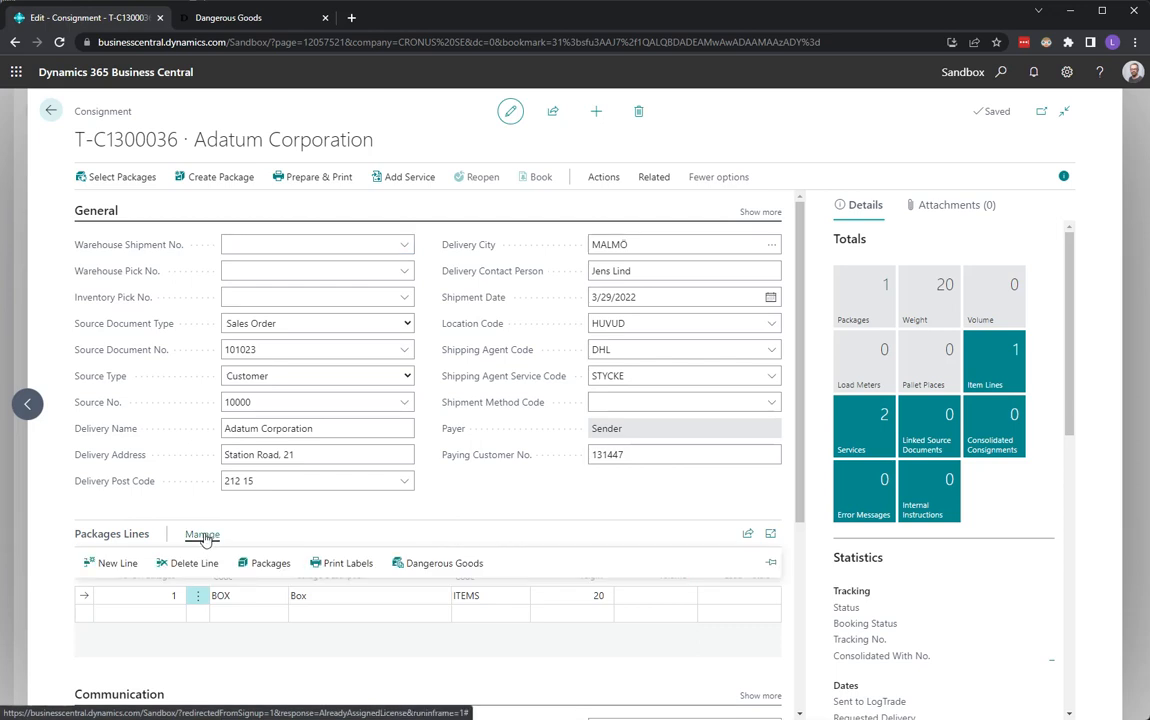
left_click(445, 564)
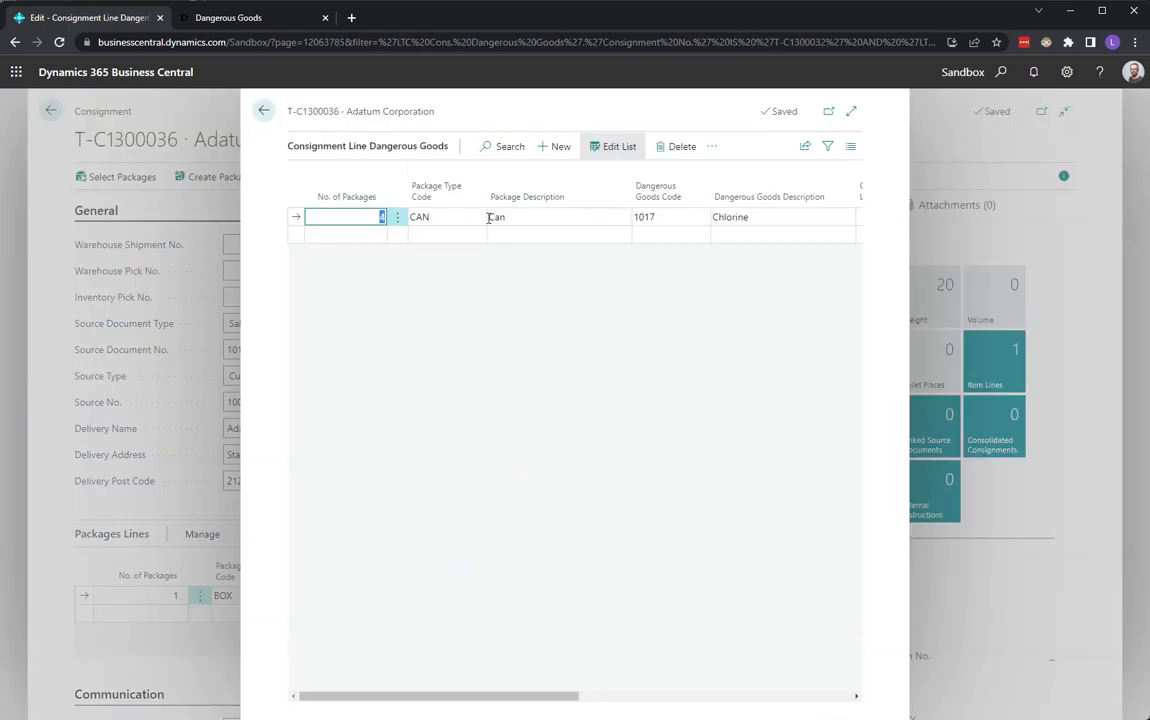
left_click_drag(552, 694, 780, 696)
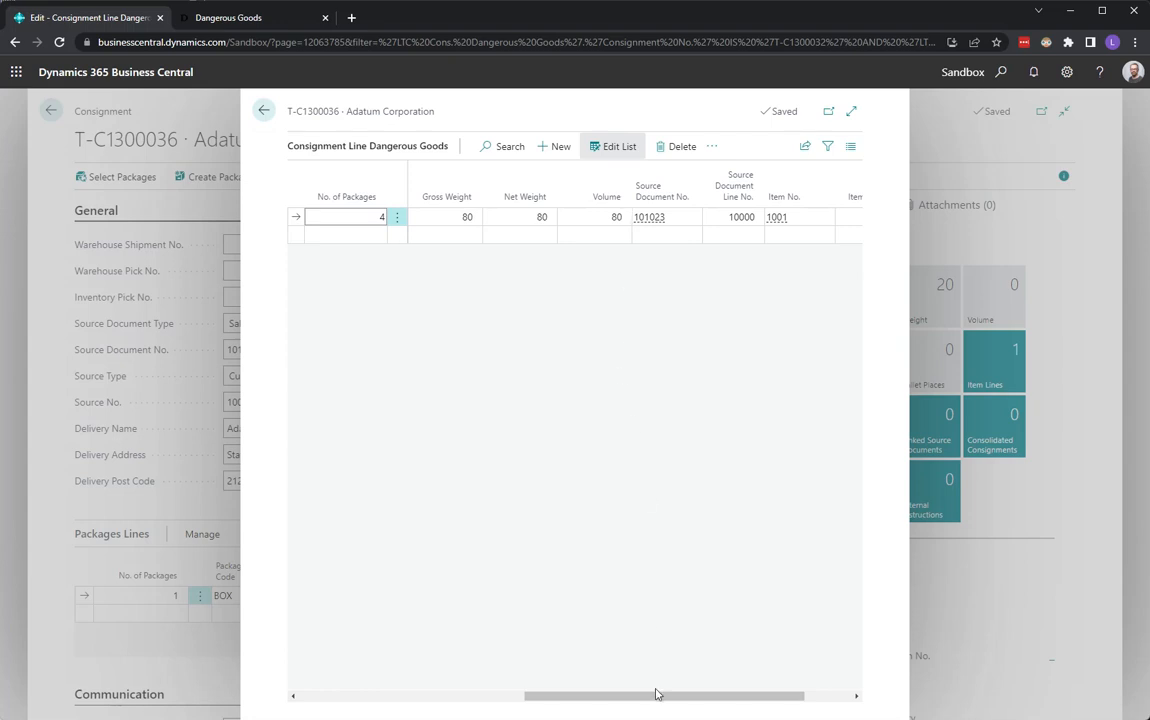
left_click_drag(660, 696, 544, 703)
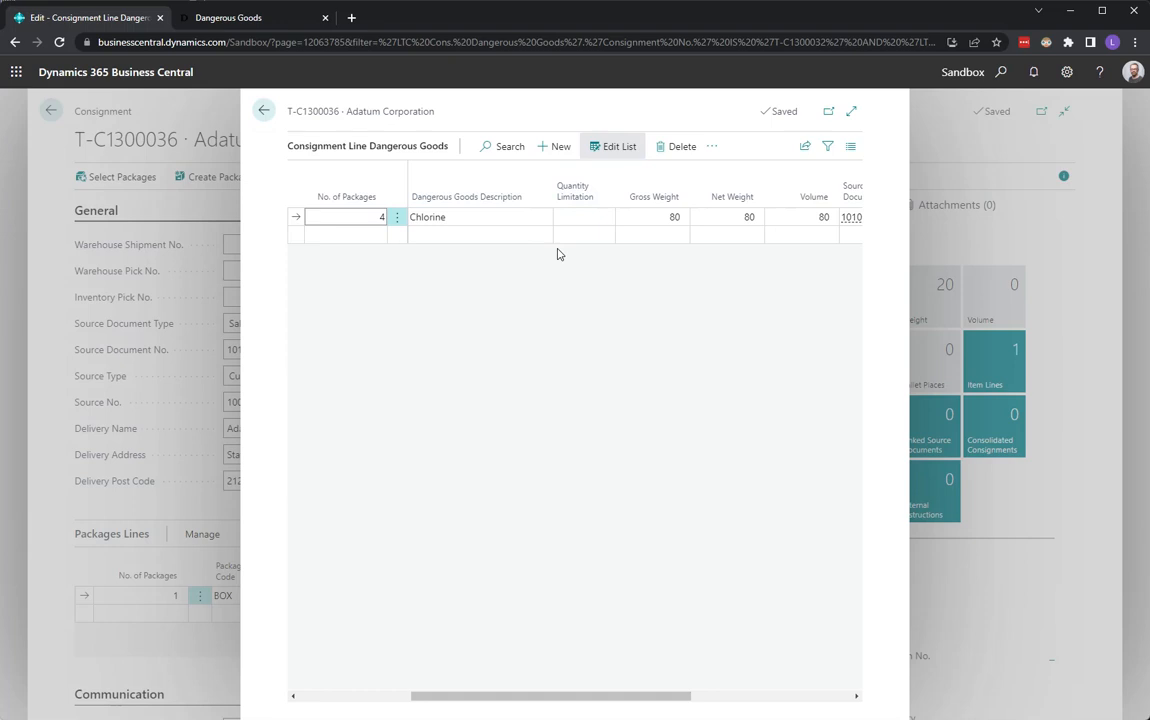
left_click(264, 114)
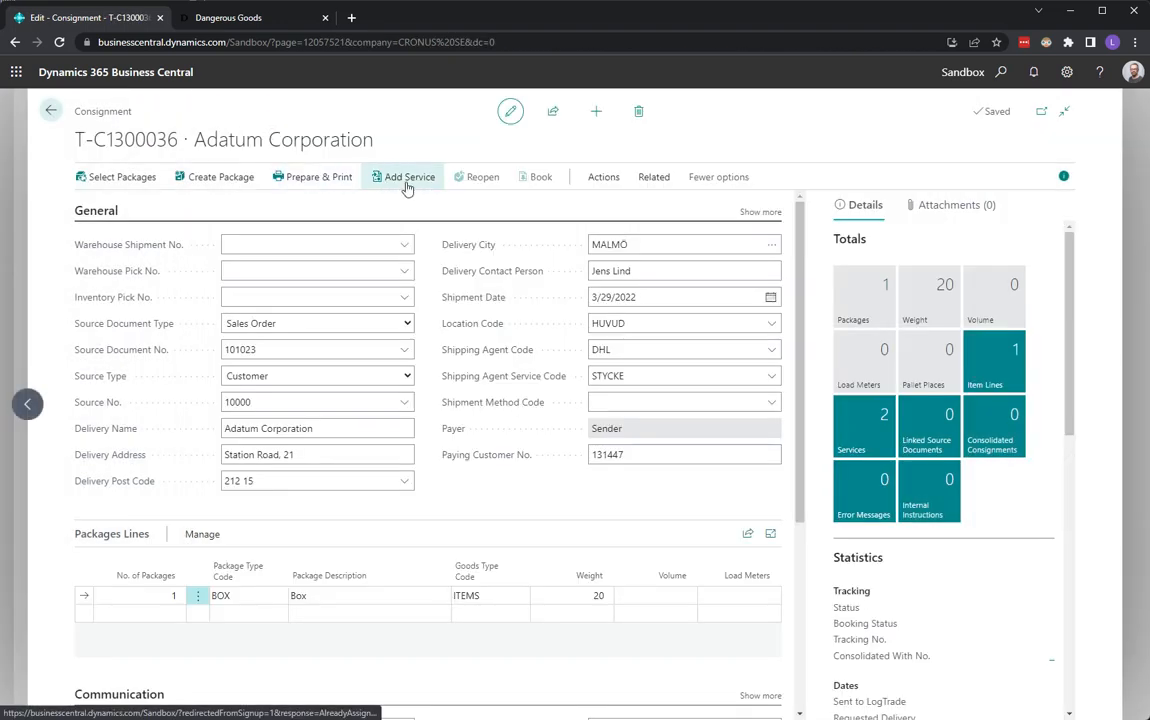
- Prepare and print the consignment, and check the dangerous goods information on the DHL label and waybill PDF
left_click(322, 178)
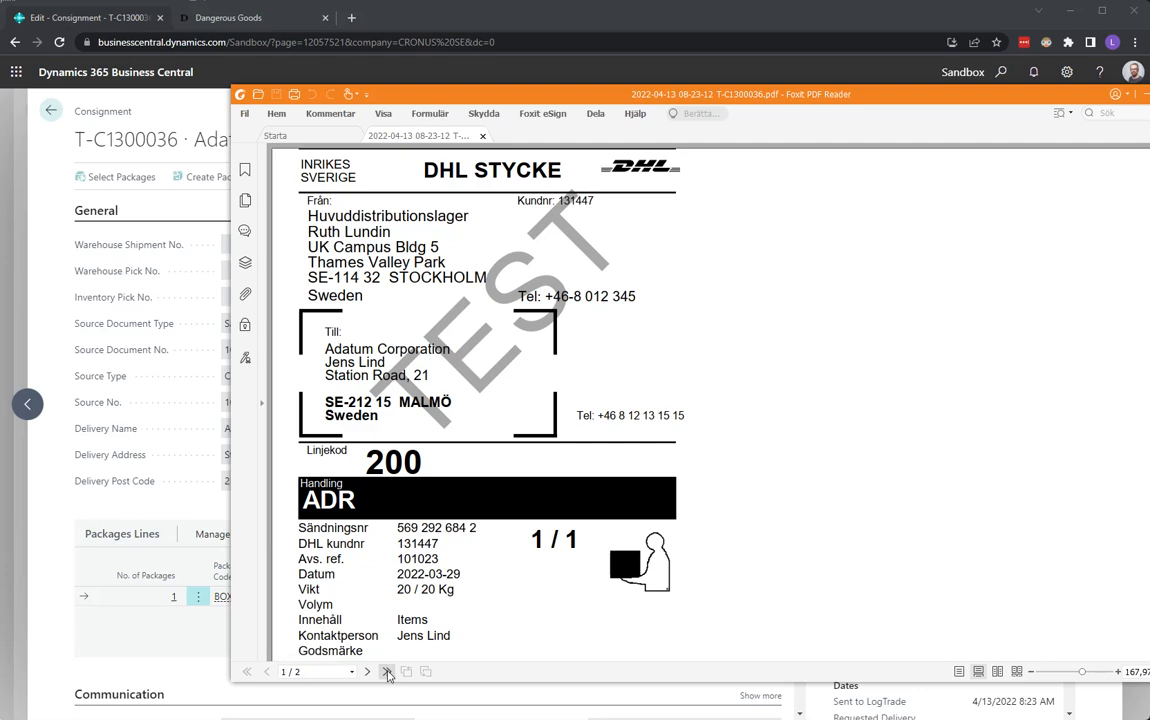
left_click(368, 672)
scroll(487, 589, "down", 5)
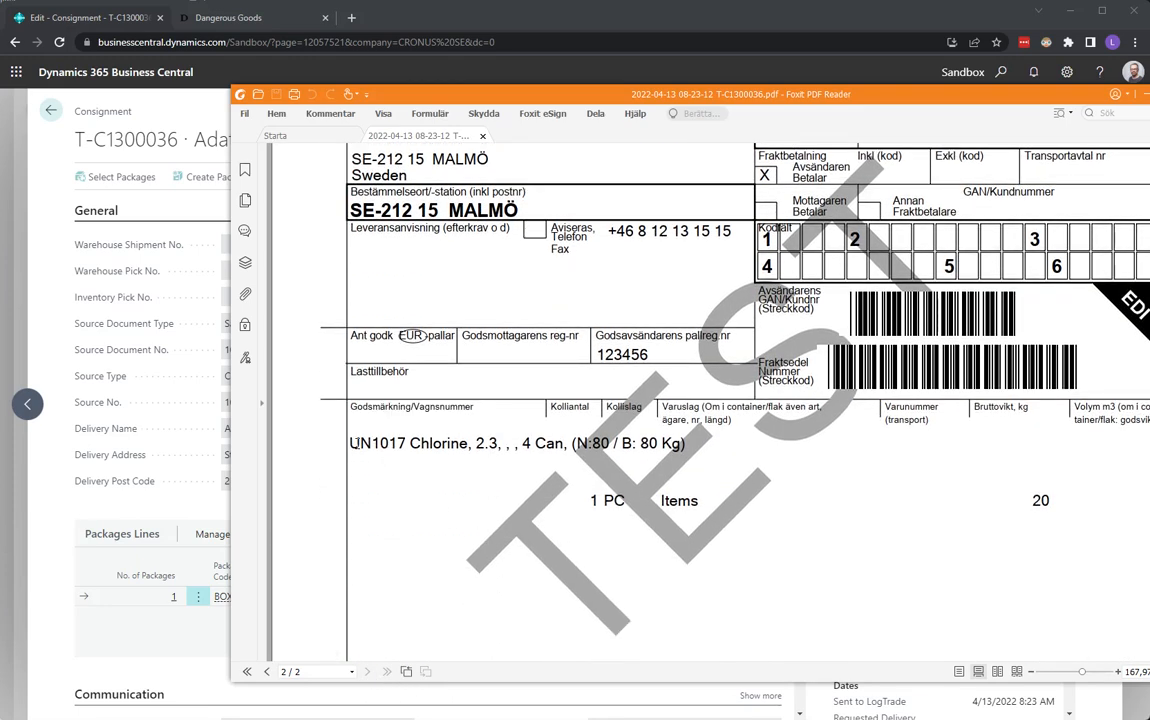
left_click_drag(352, 445, 691, 459)
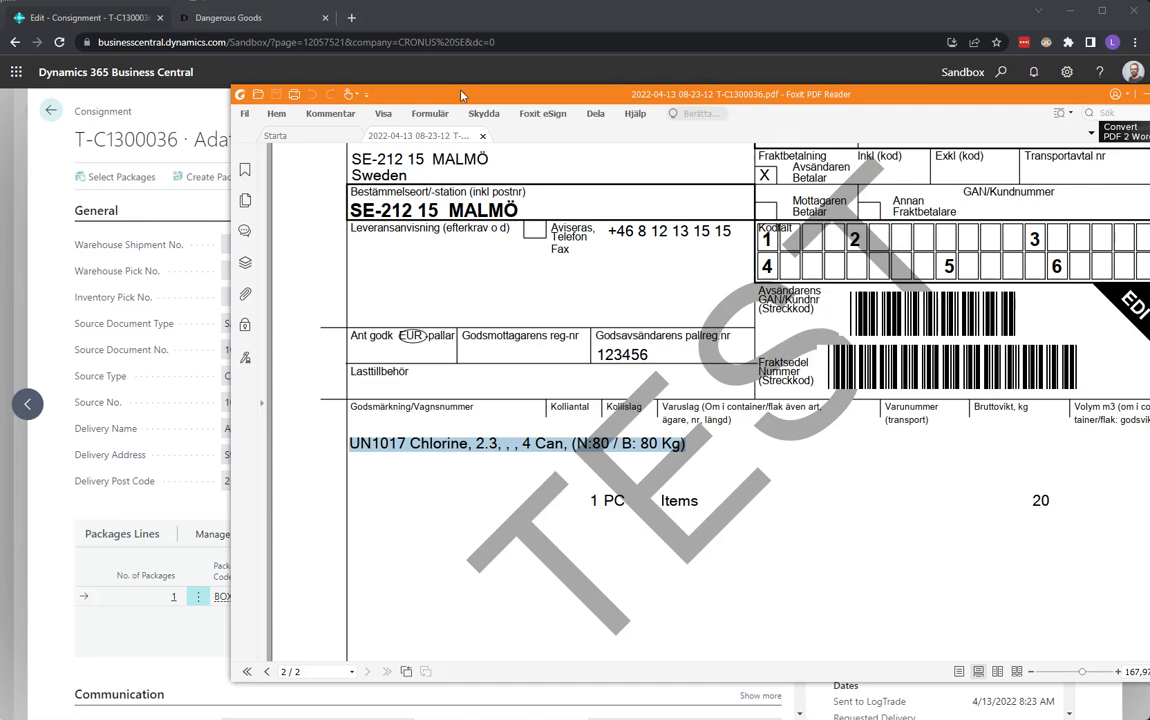
left_click_drag(740, 94, 557, 108)
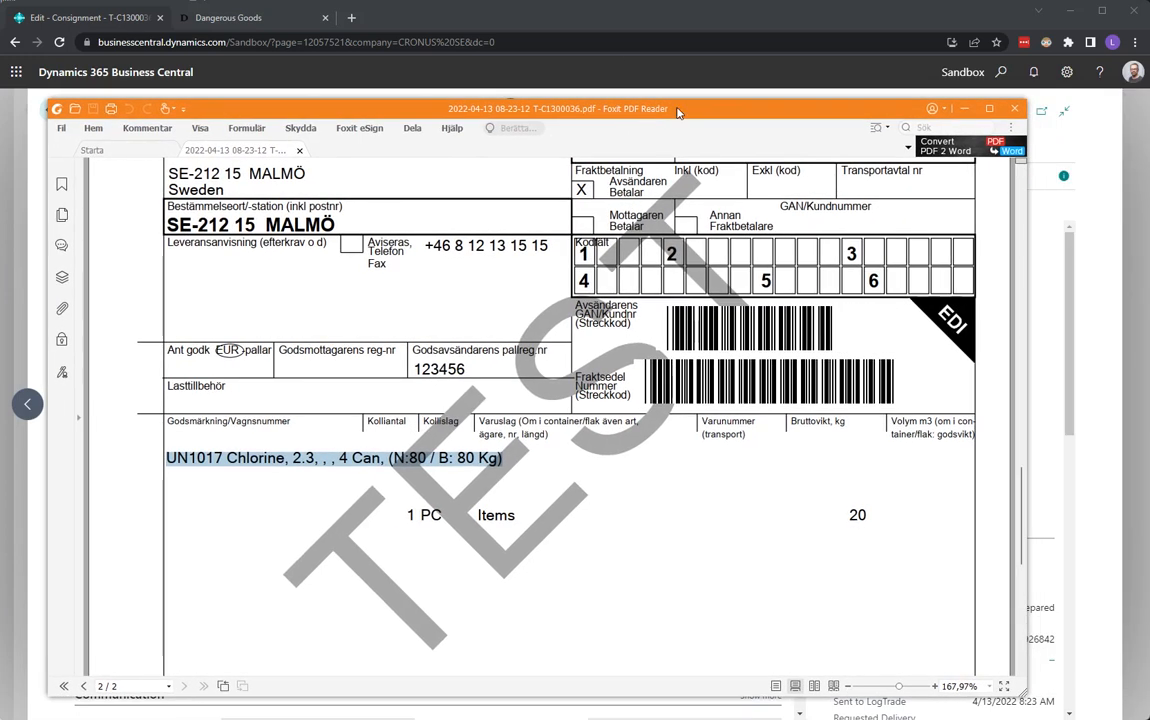
left_click(1017, 108)
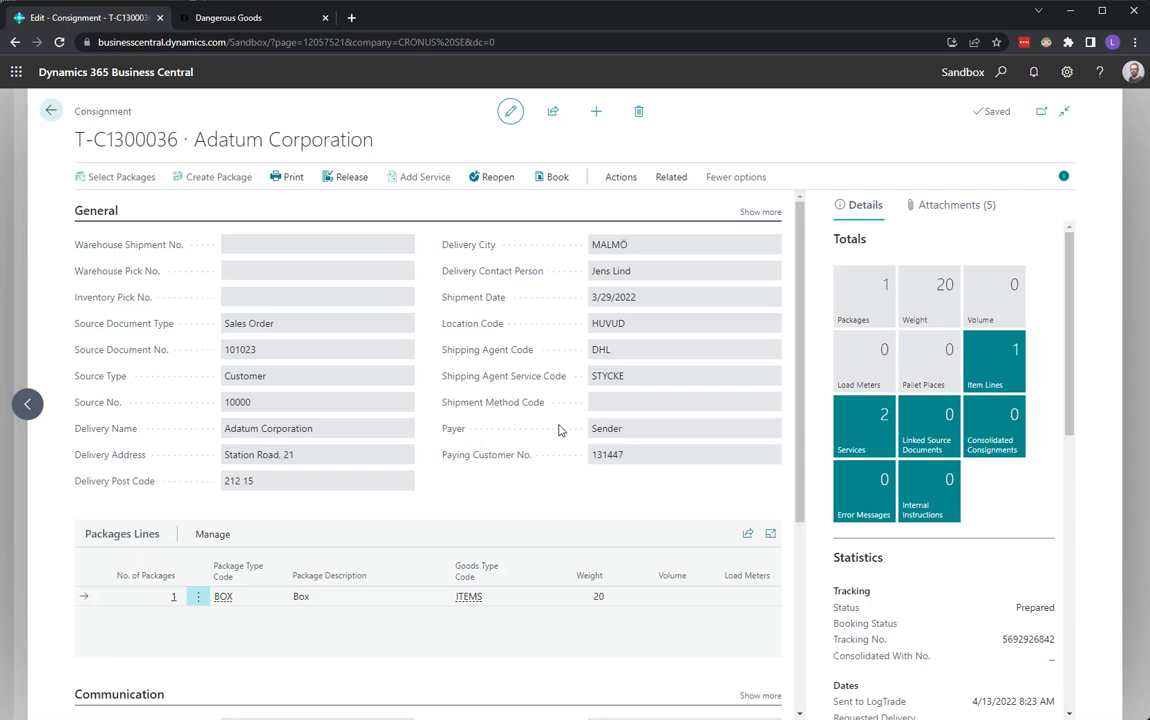
- Review the consignment's services and the sea transport property of the Dangerous goods service, and return to the home page
left_click(866, 433)
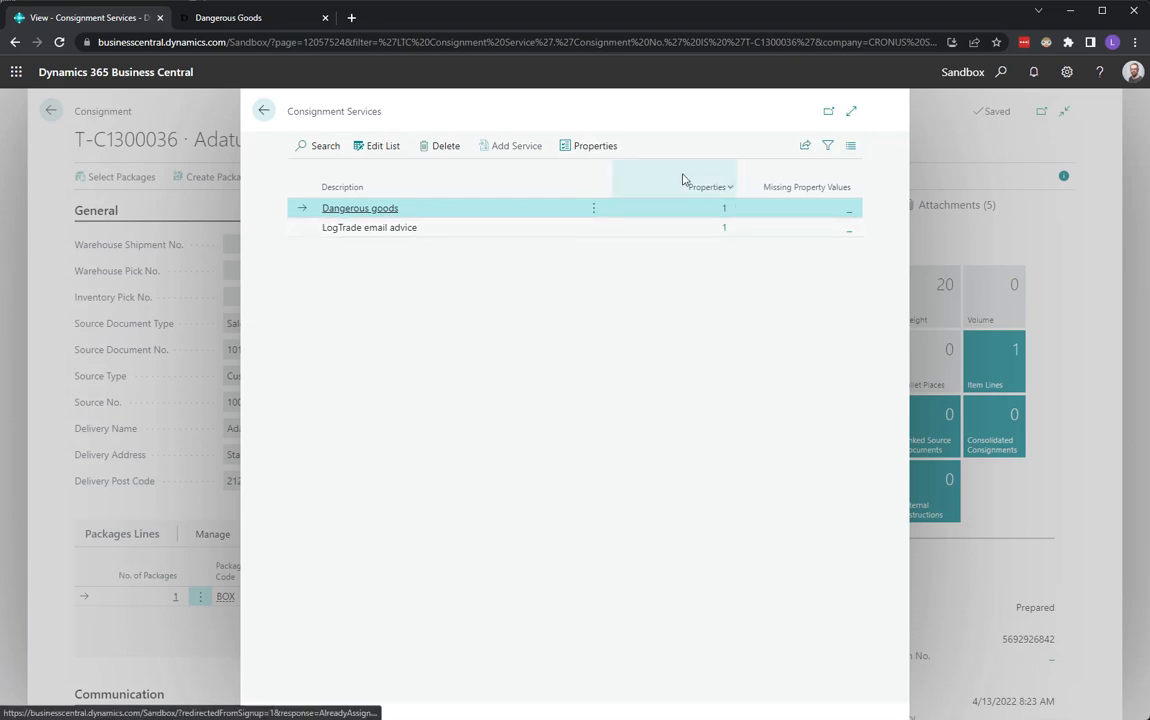
left_click(595, 146)
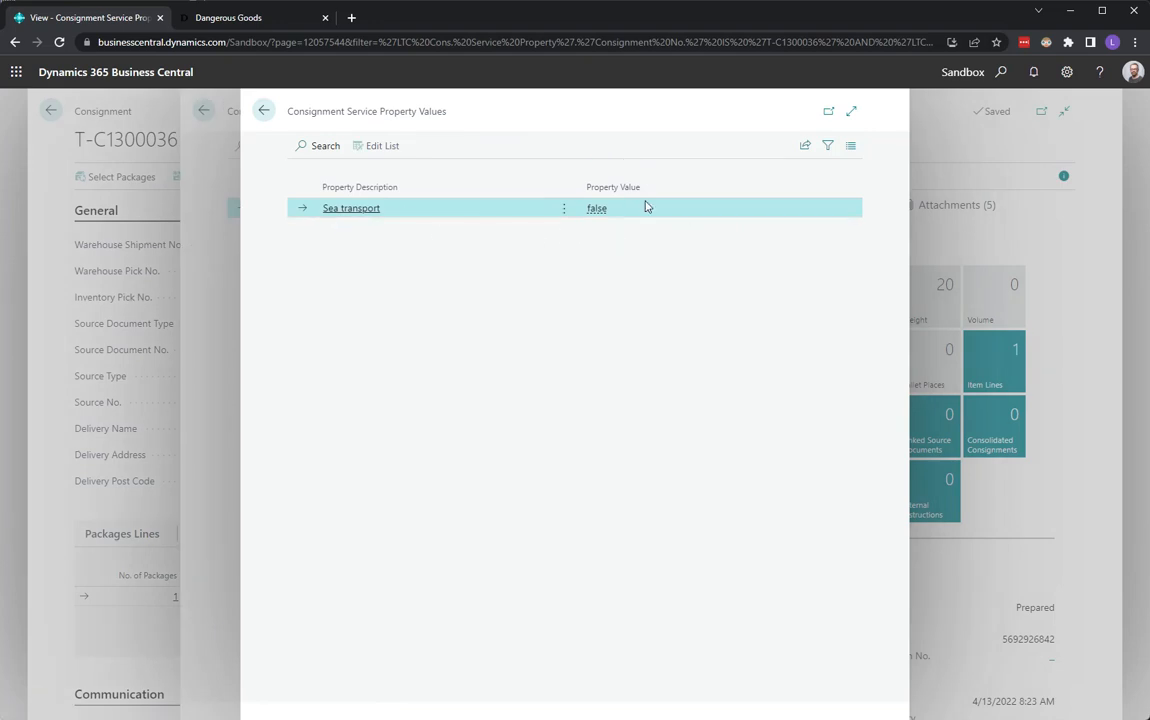
left_click(265, 112)
left_click(259, 111)
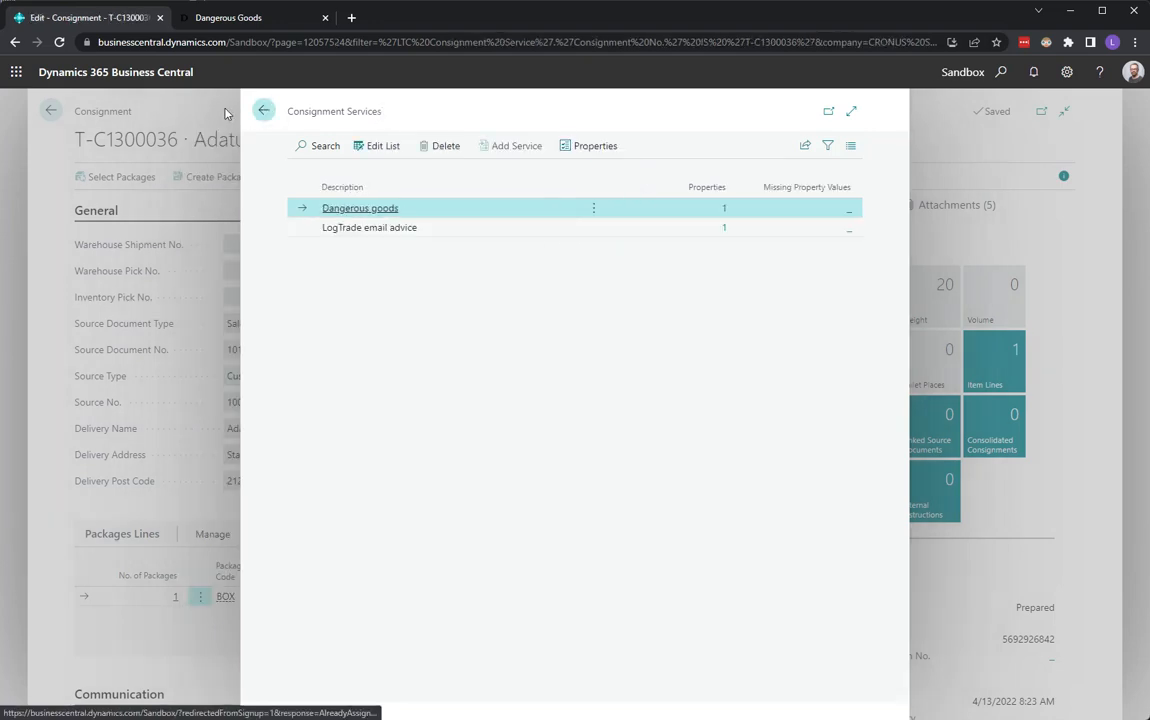
left_click(51, 111)
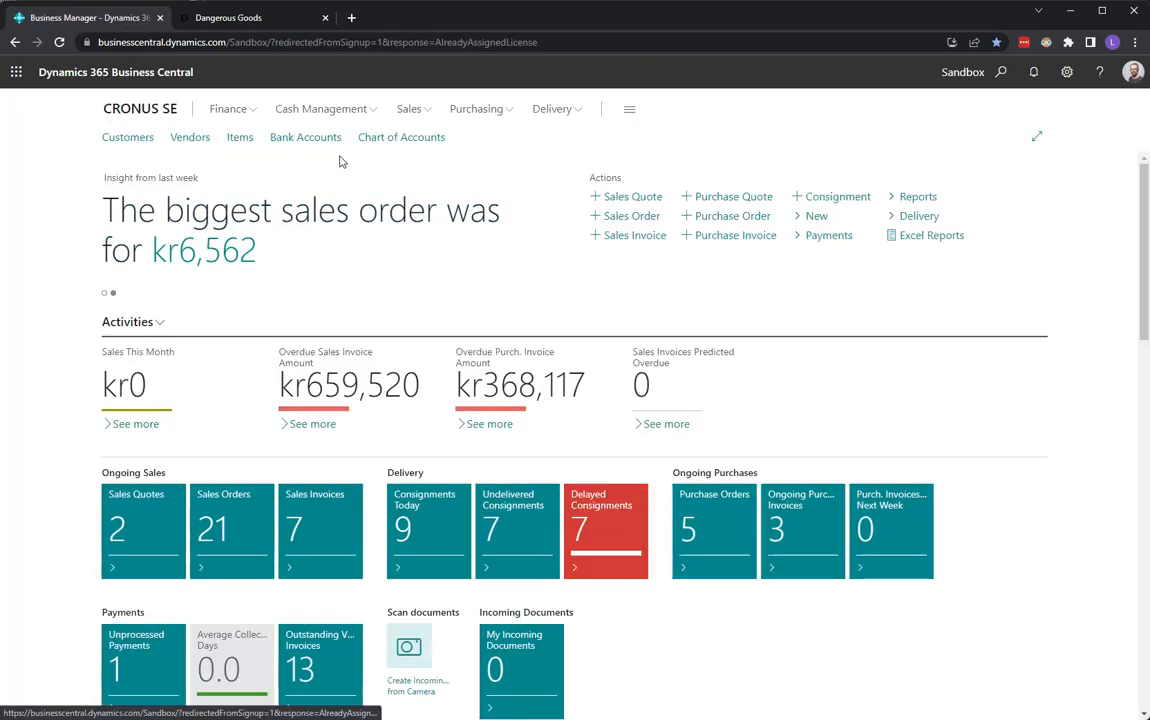
- Review item 1001's Dangerous Goods Item Settings and the quantity limitation options for its BOX line, and return to the item list
left_click(244, 144)
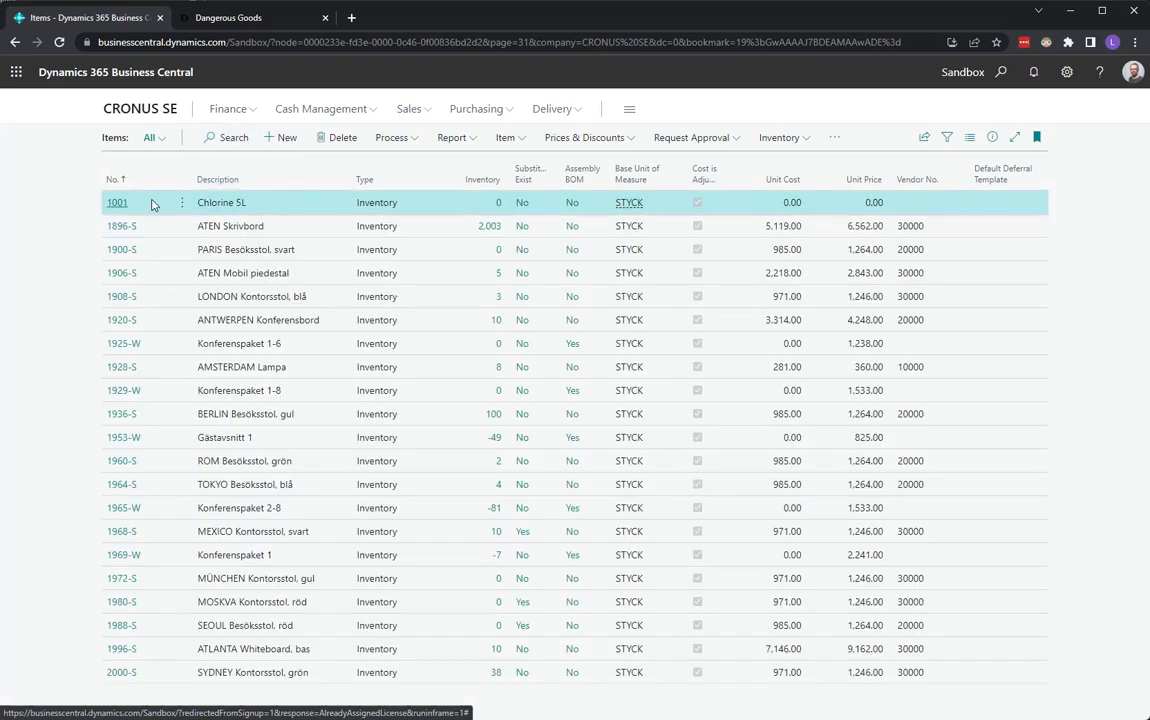
left_click(836, 141)
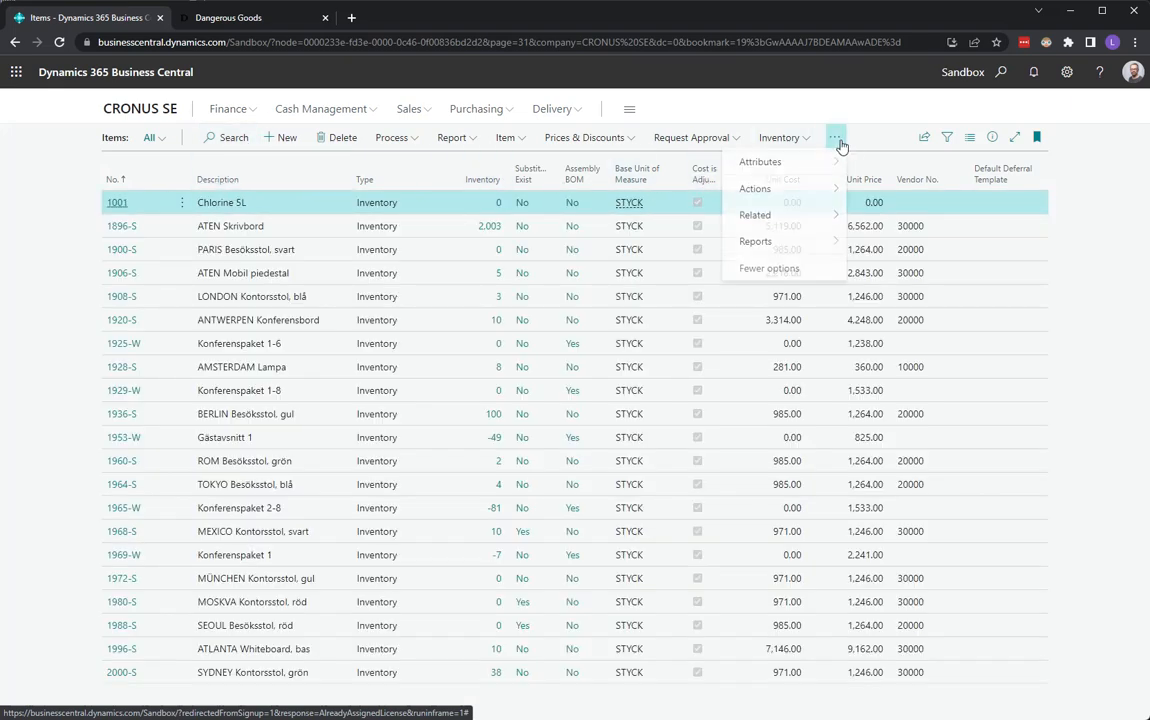
mouse_move(815, 217)
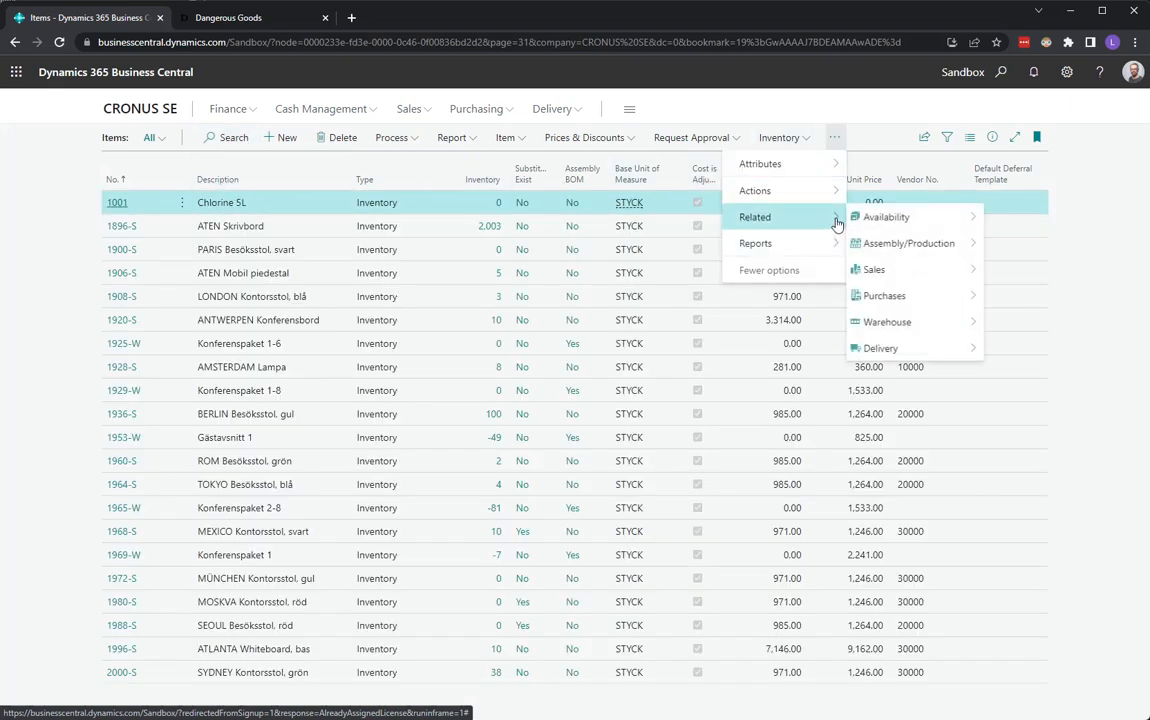
mouse_move(947, 348)
left_click(1018, 350)
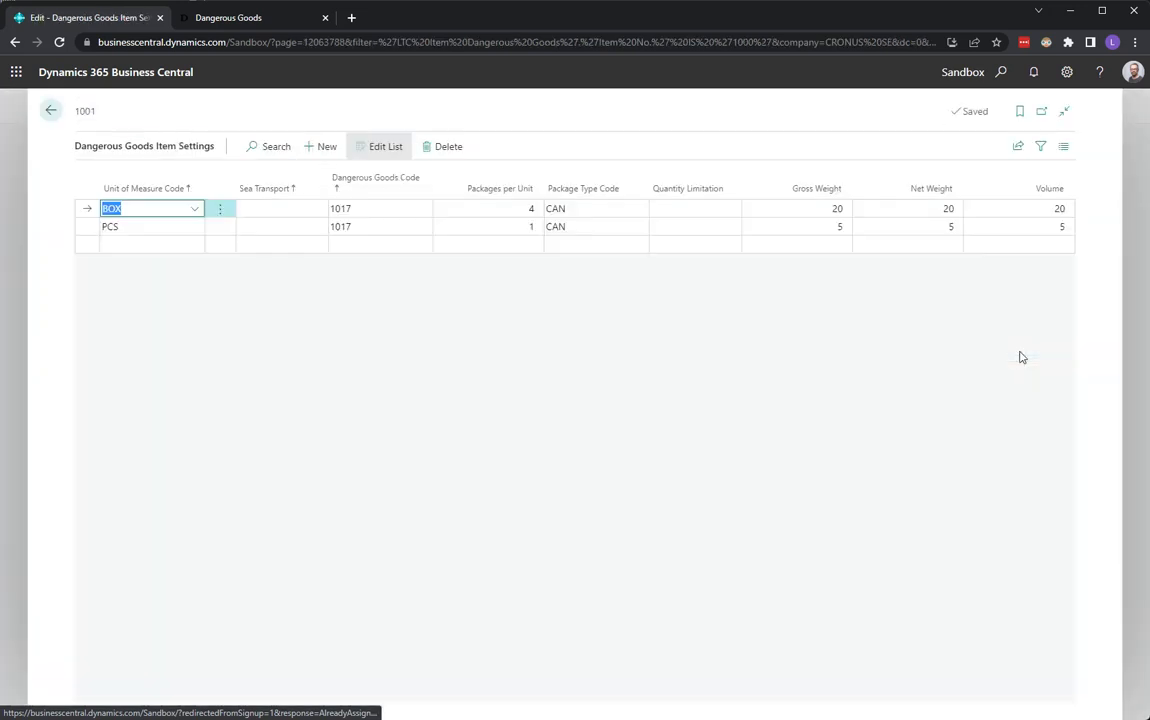
left_click(669, 212)
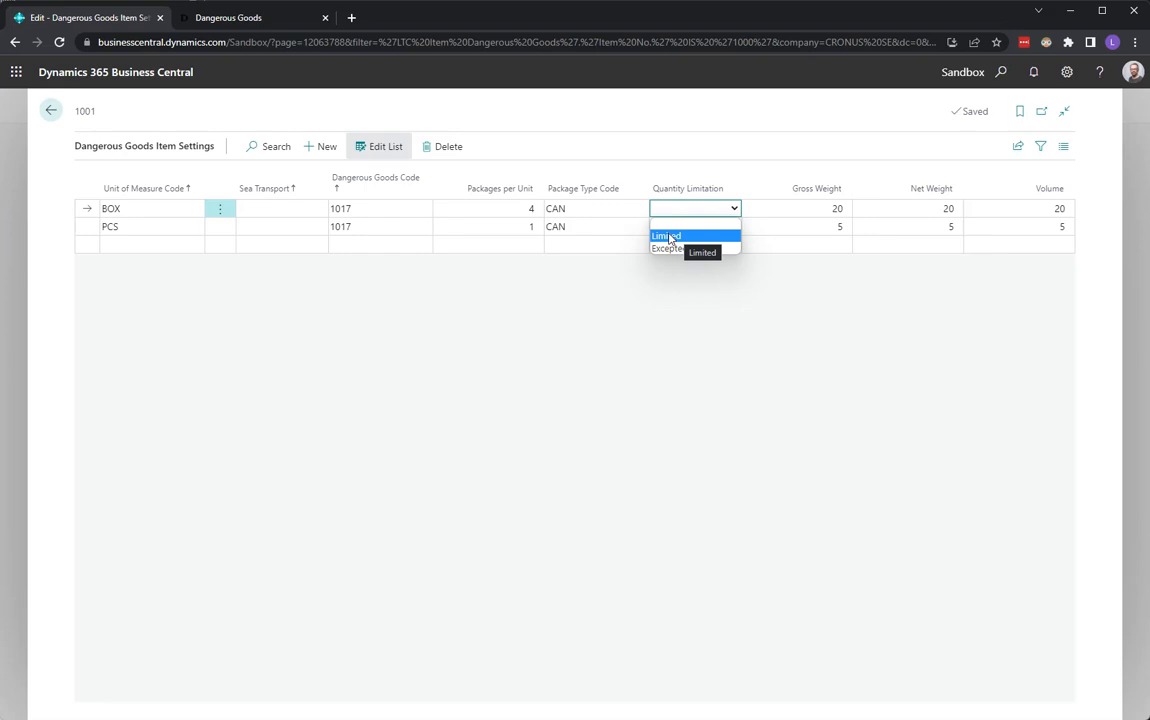
left_click(51, 111)
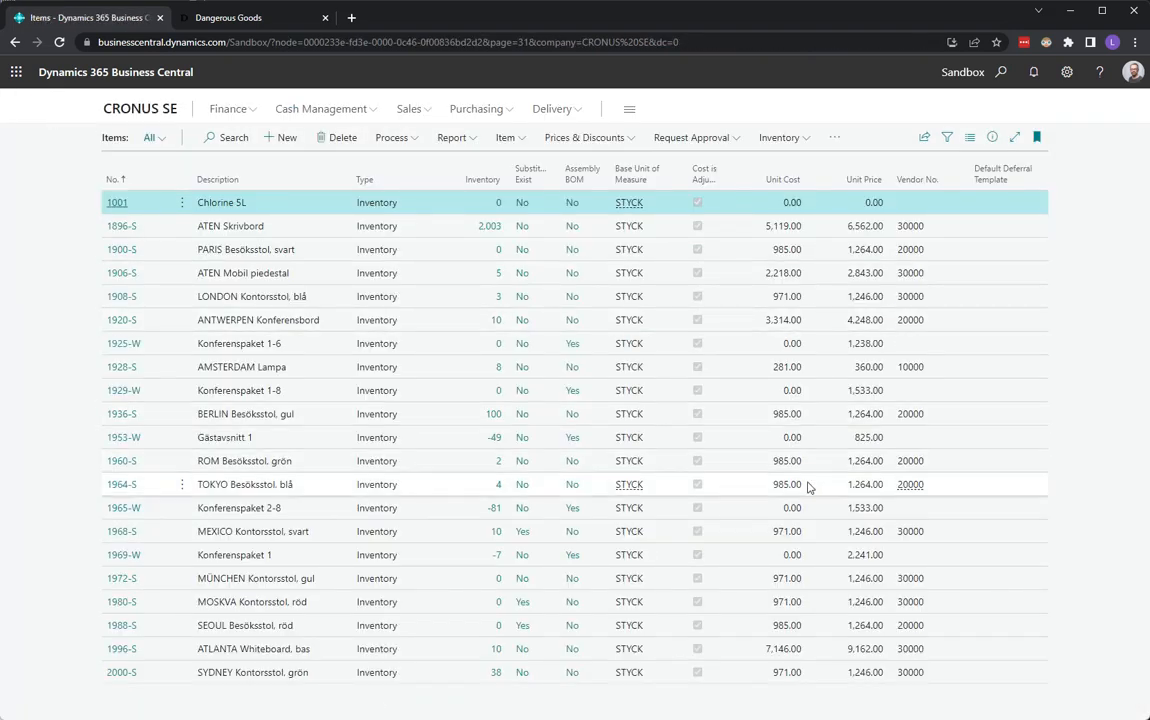